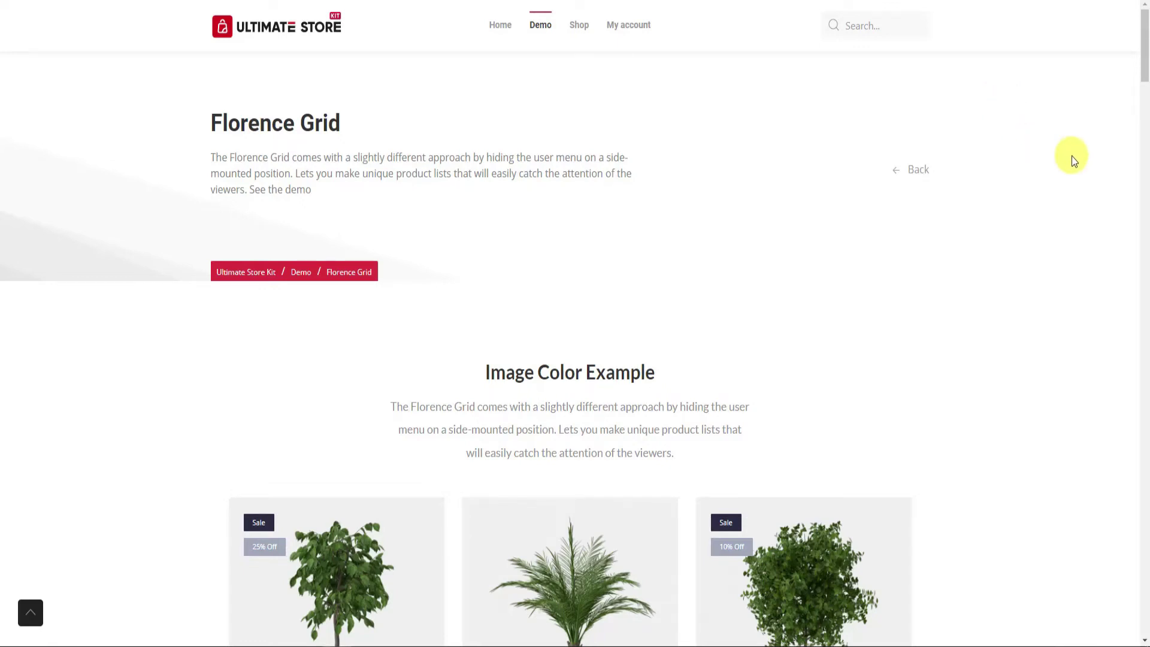
Drag the Florence Grid widget from the widget panel into the page section.
scroll(1073, 156, down, 5)
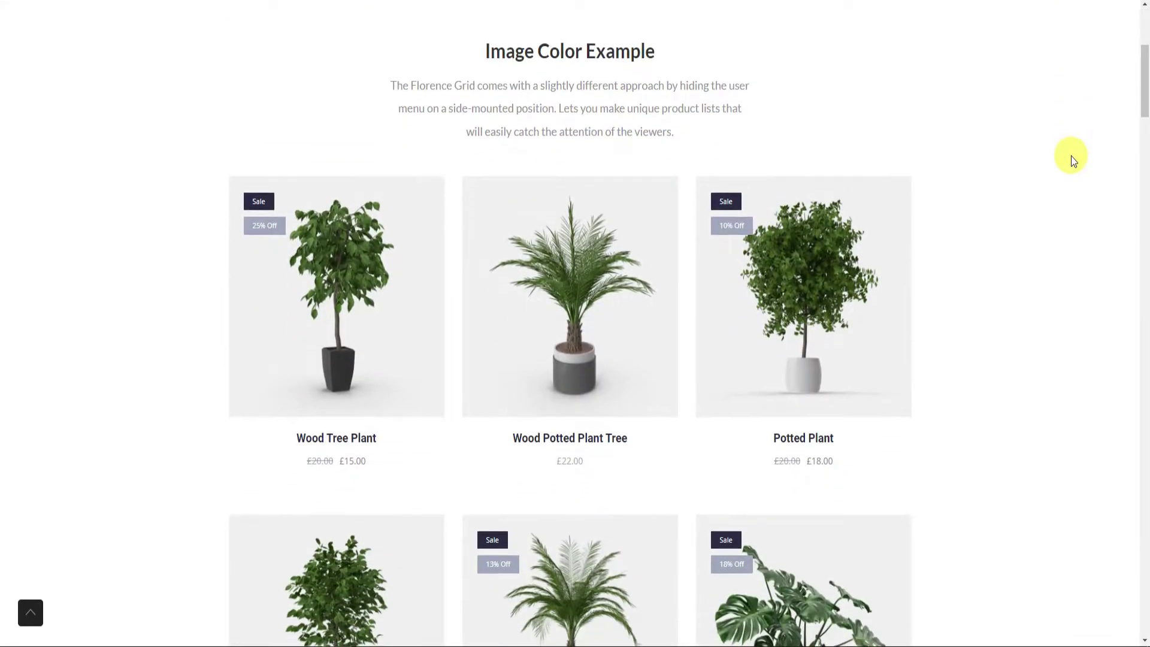
scroll(1071, 156, down, 3)
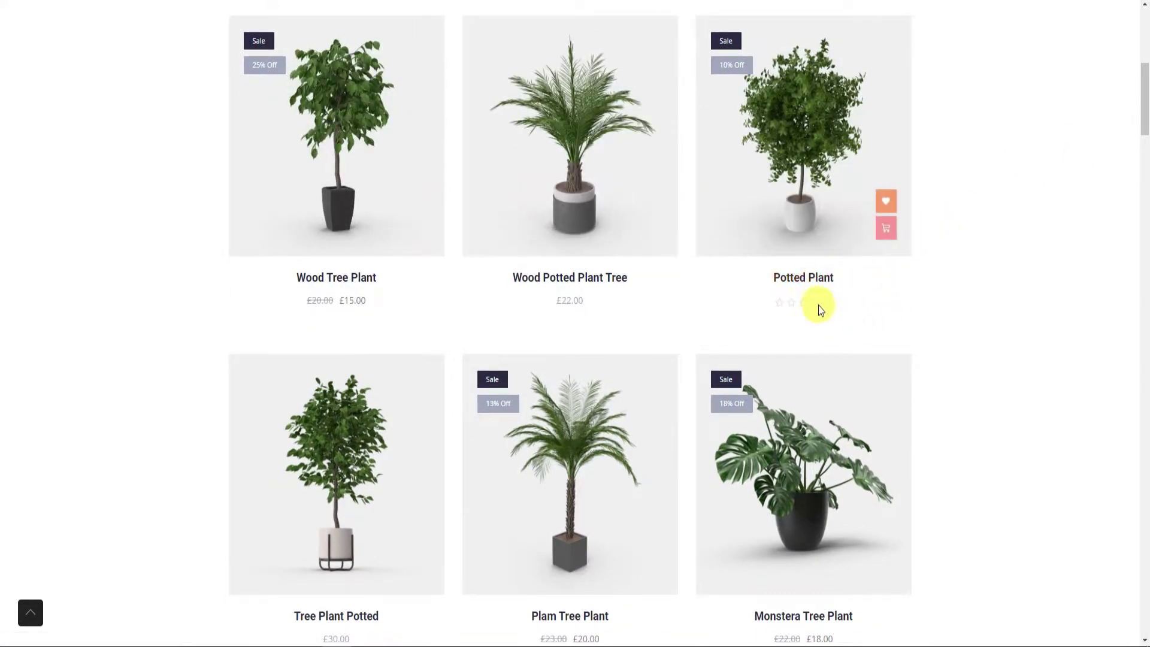
scroll(1005, 291, down, 4)
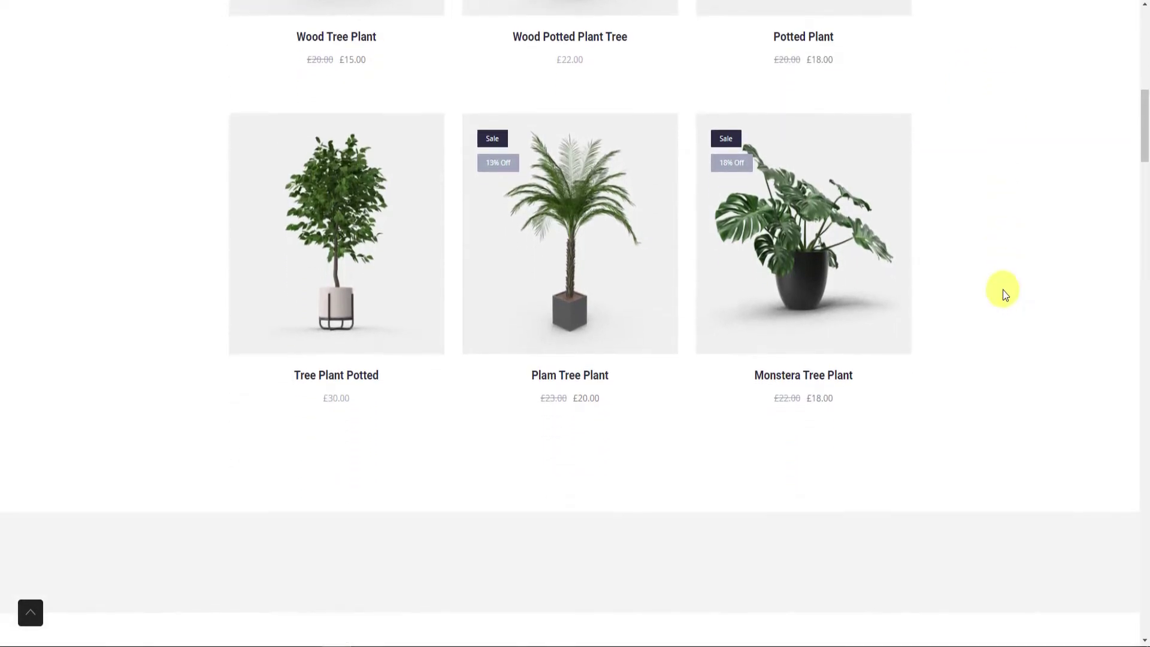
scroll(1005, 294, down, 12)
scroll(1005, 293, down, 2)
scroll(1005, 294, up, 2)
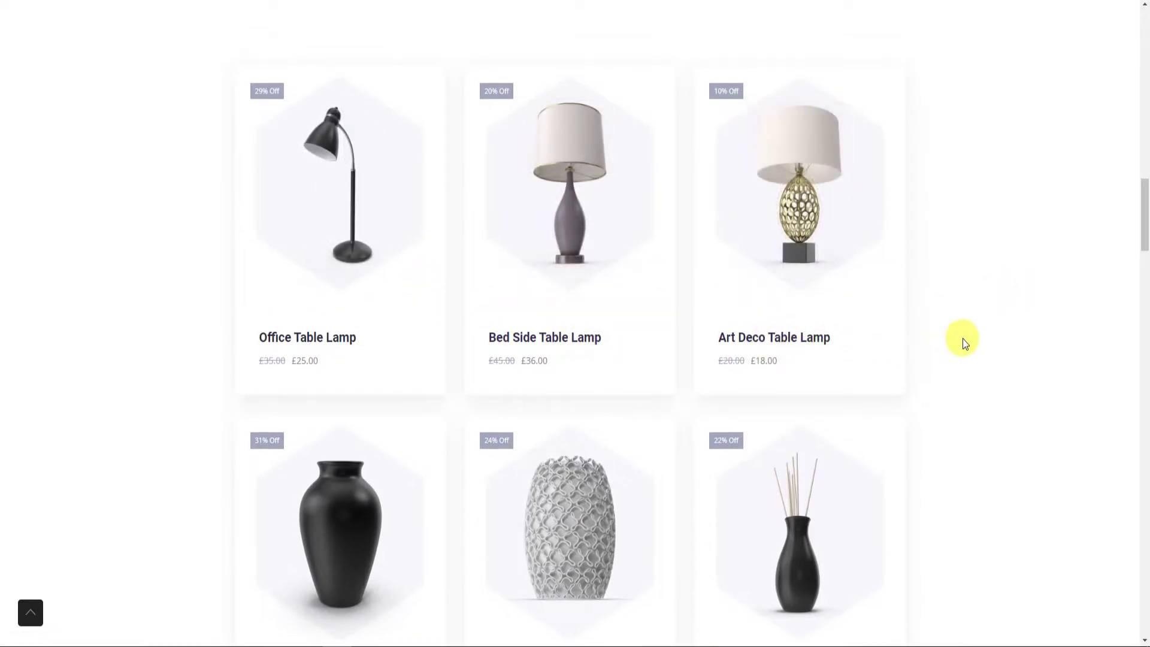
scroll(1001, 344, down, 10)
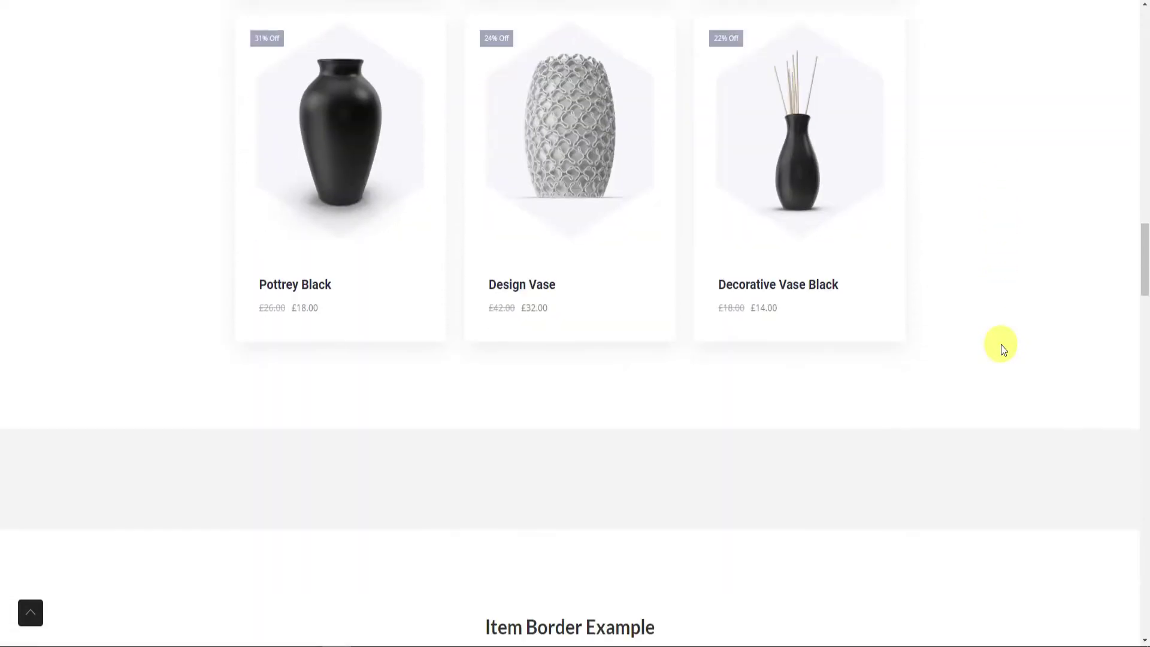
scroll(1004, 349, down, 9)
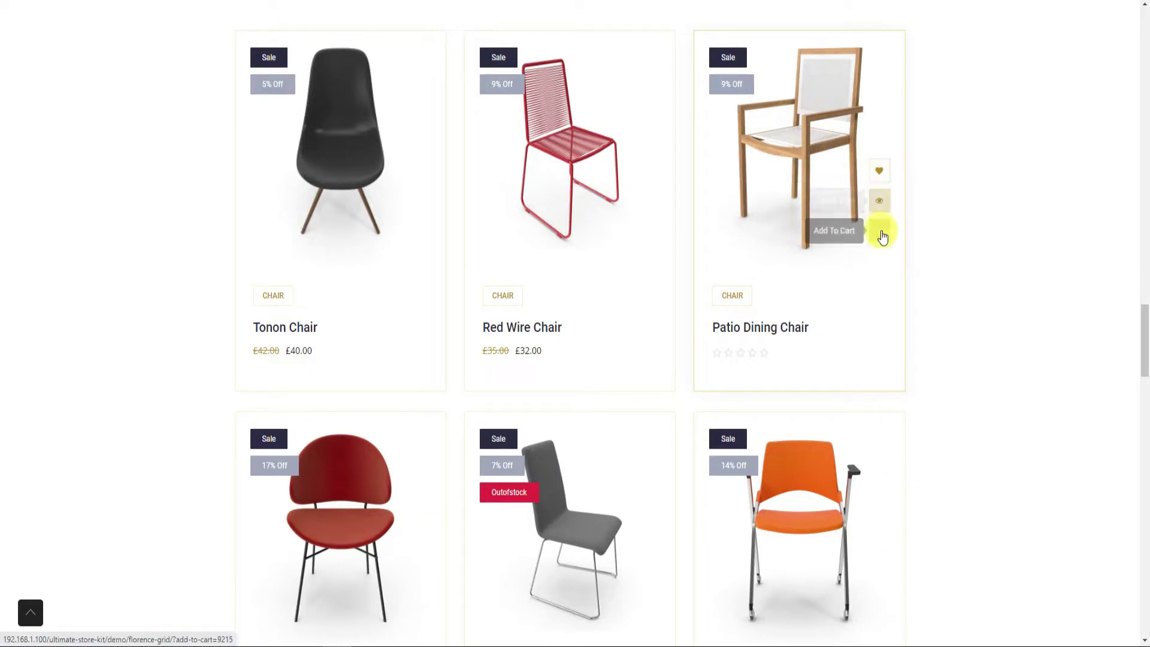
scroll(1011, 295, down, 7)
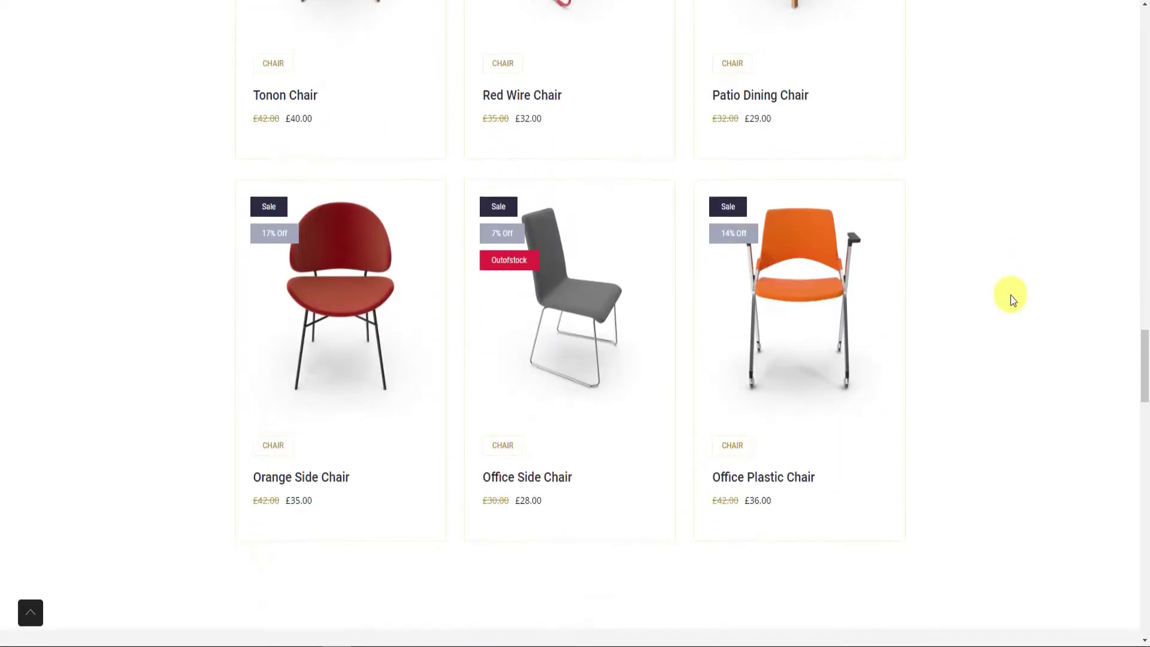
scroll(1012, 296, down, 10)
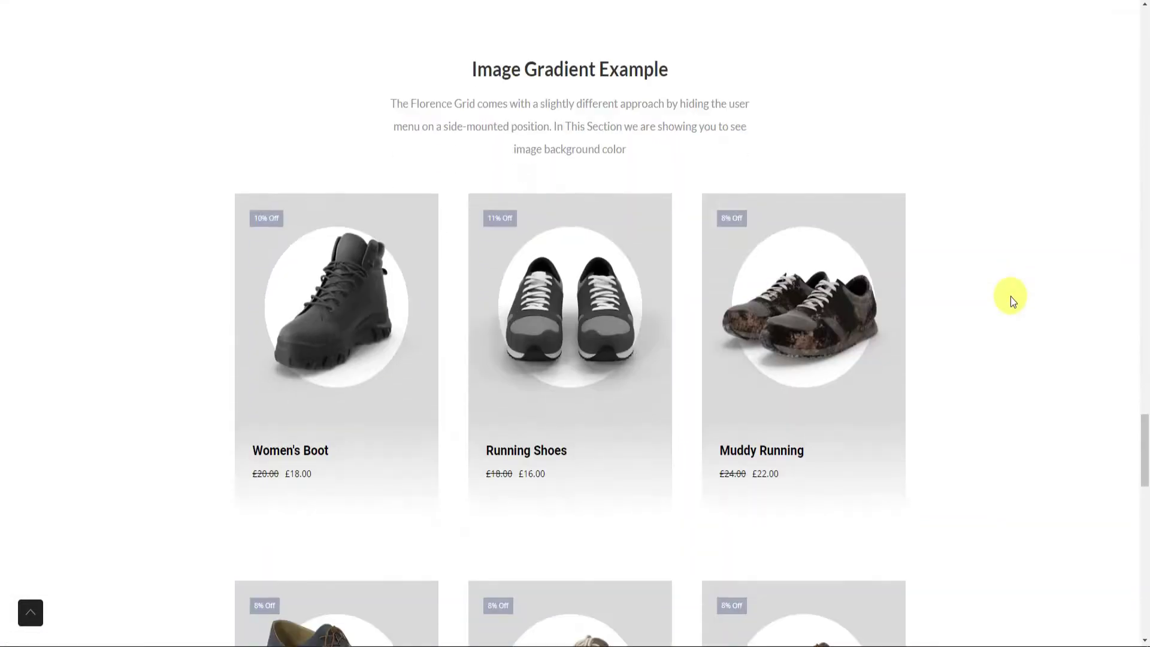
scroll(1011, 296, down, 1)
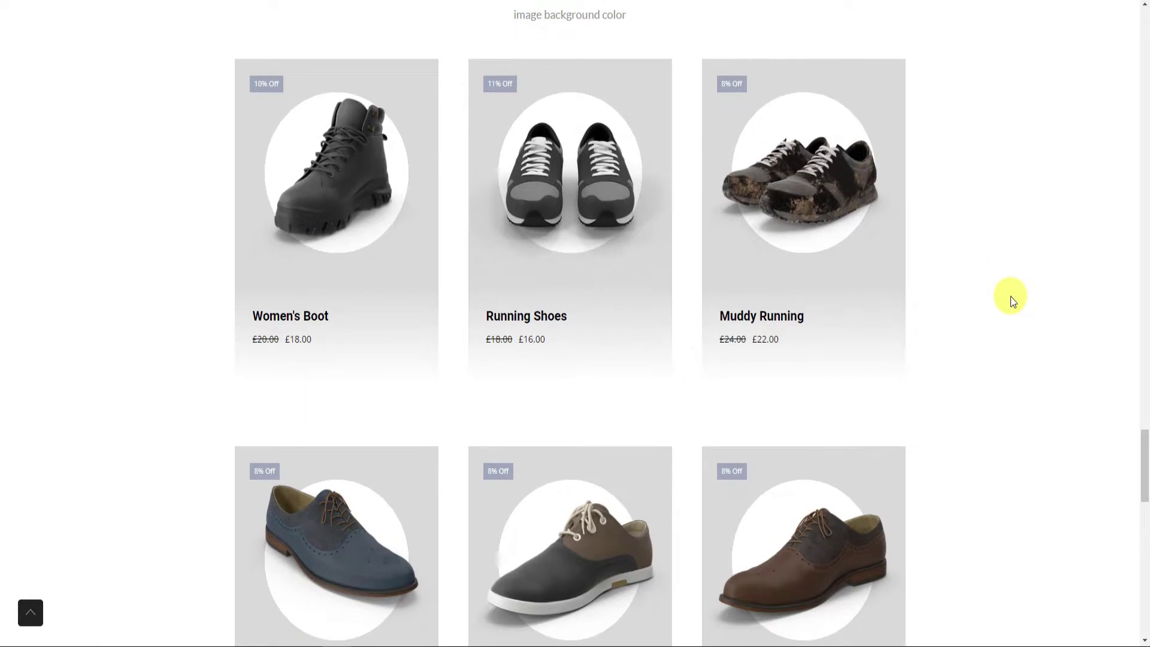
scroll(1013, 299, down, 2)
mouse_move(349, 211)
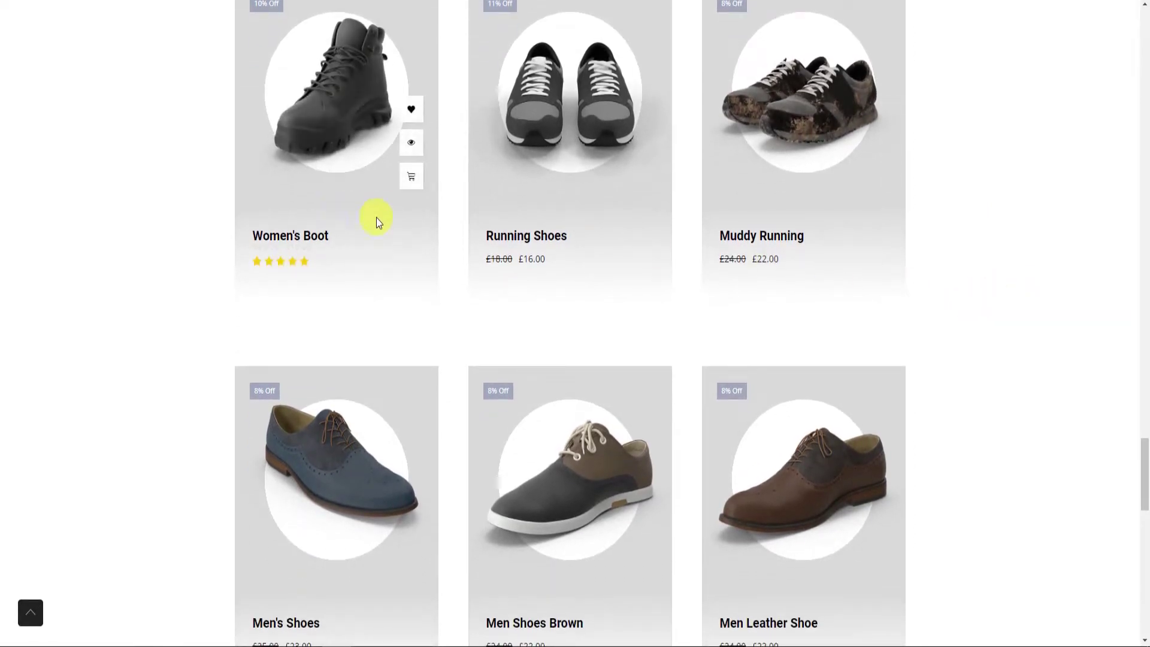
mouse_move(816, 254)
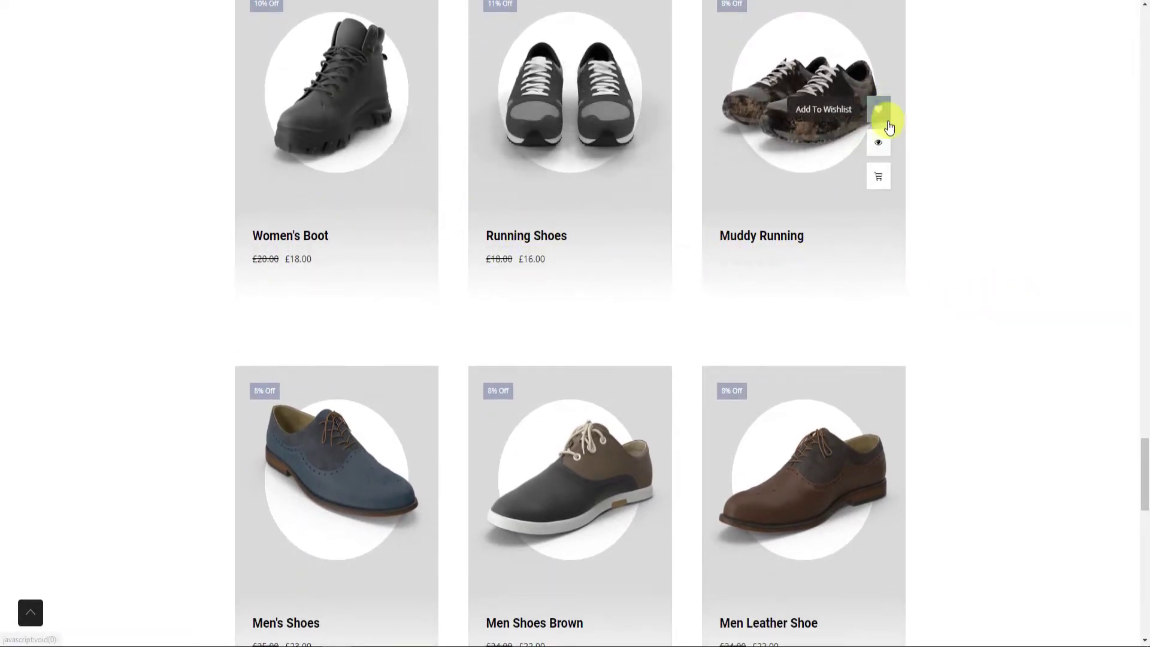
scroll(969, 229, down, 6)
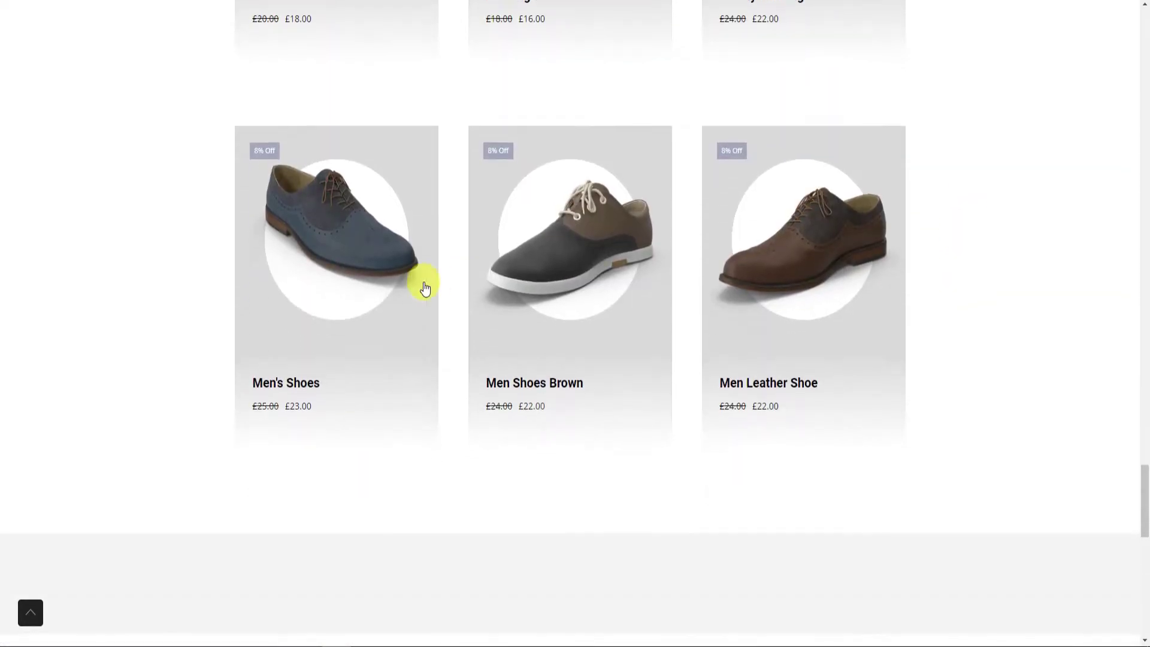
scroll(1004, 285, down, 7)
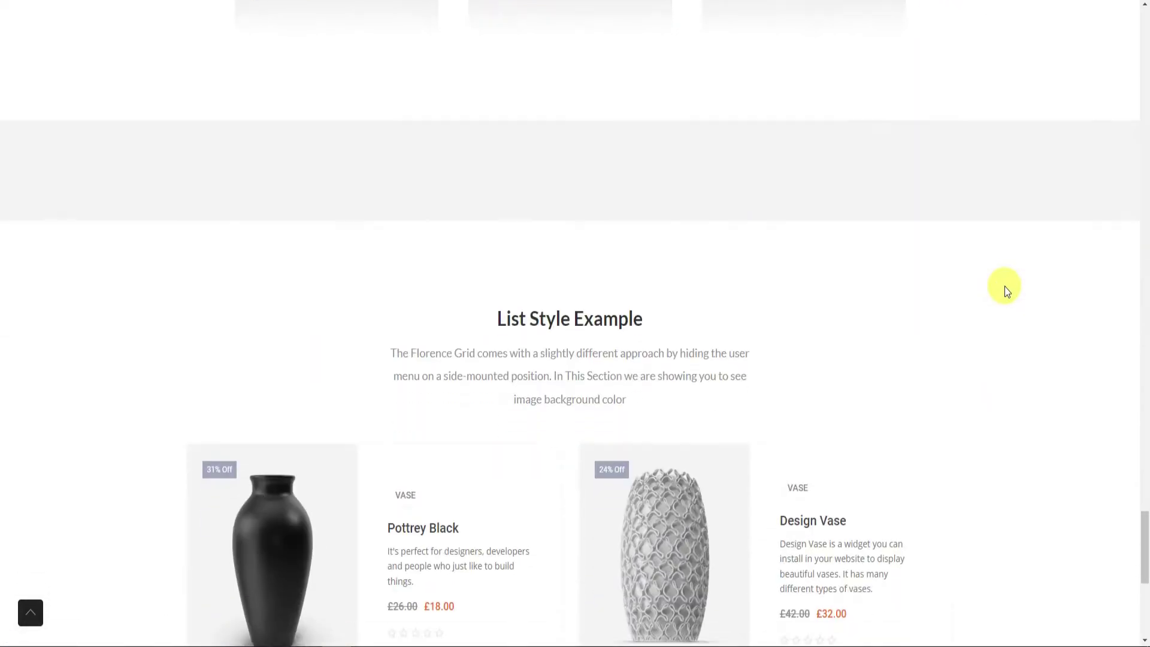
scroll(1004, 286, down, 7)
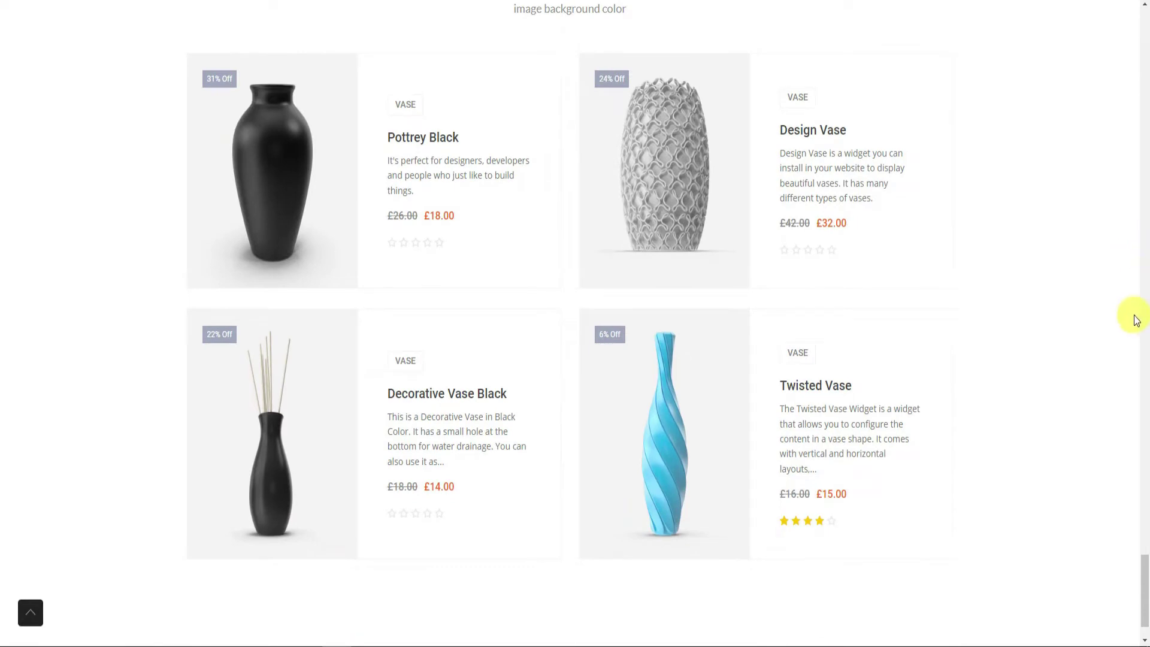
scroll(1146, 591, down, 1)
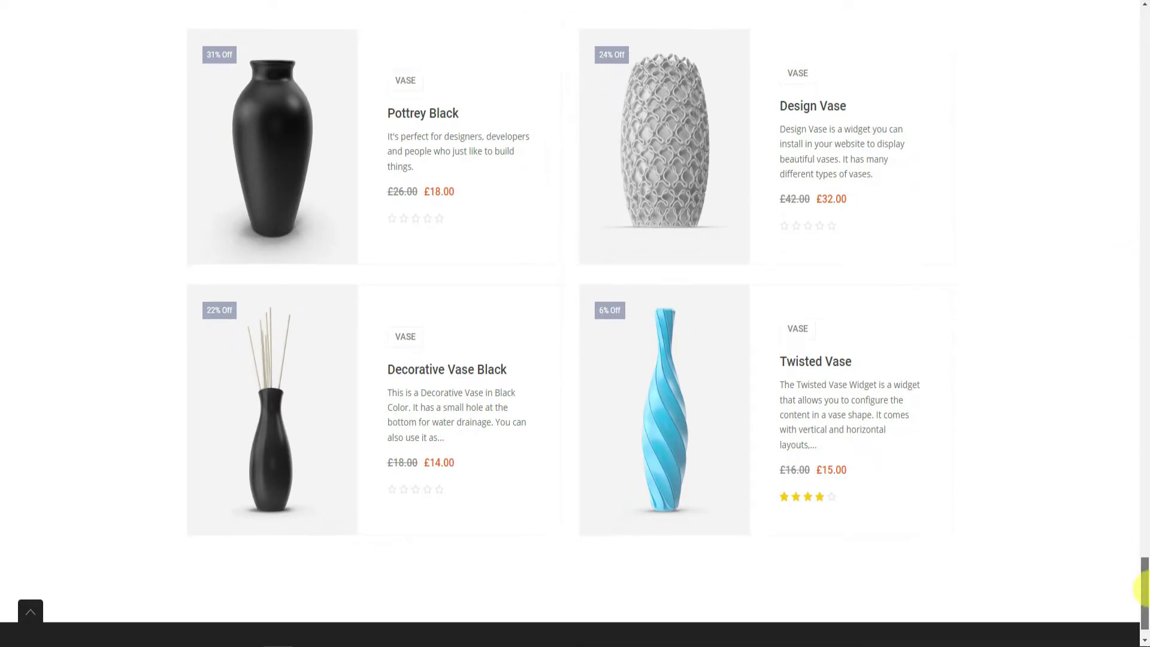
mouse_move(350, 237)
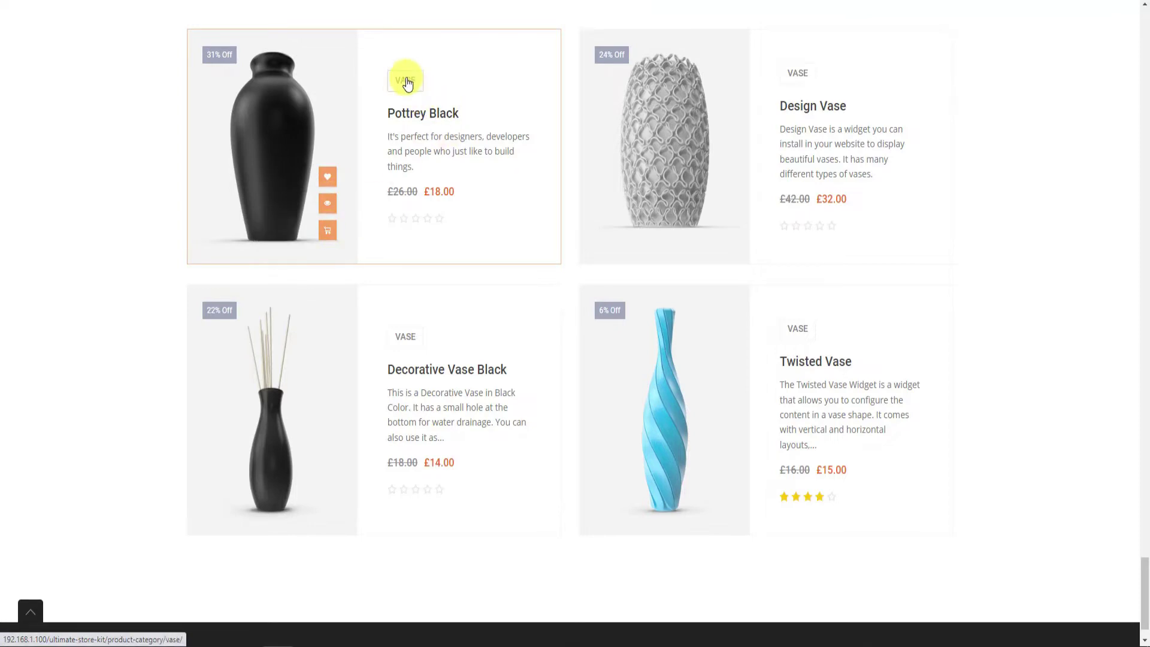
mouse_move(760, 161)
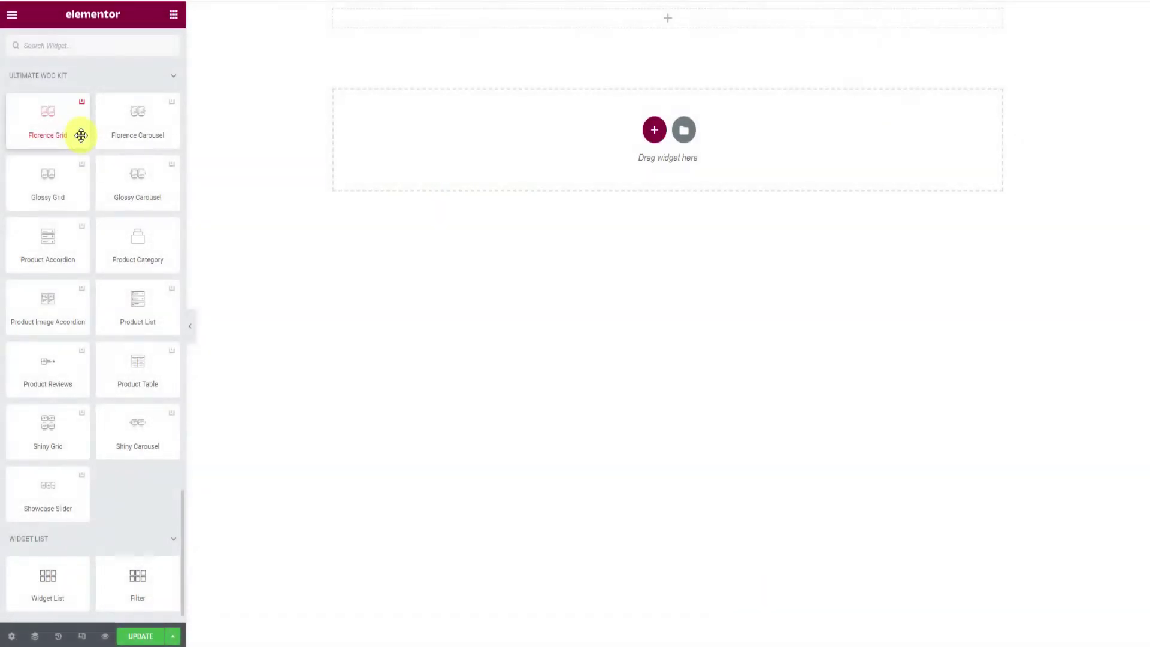
drag(81, 136, 683, 27)
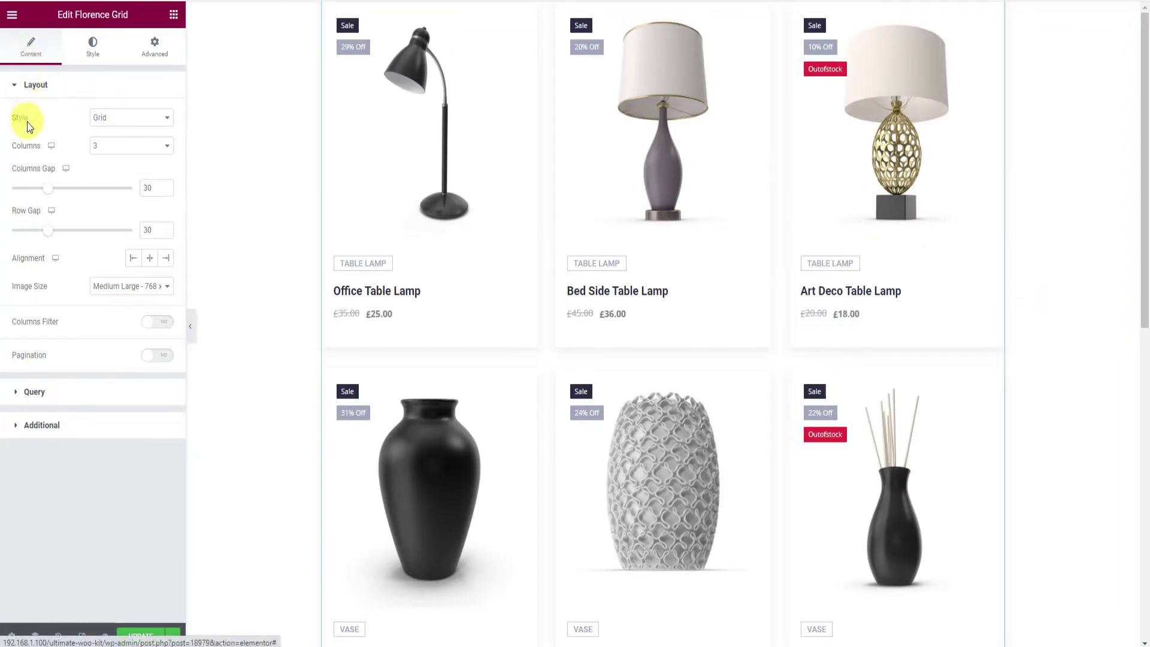
Try the List layout style, then set the products back to the Grid style.
click(115, 119)
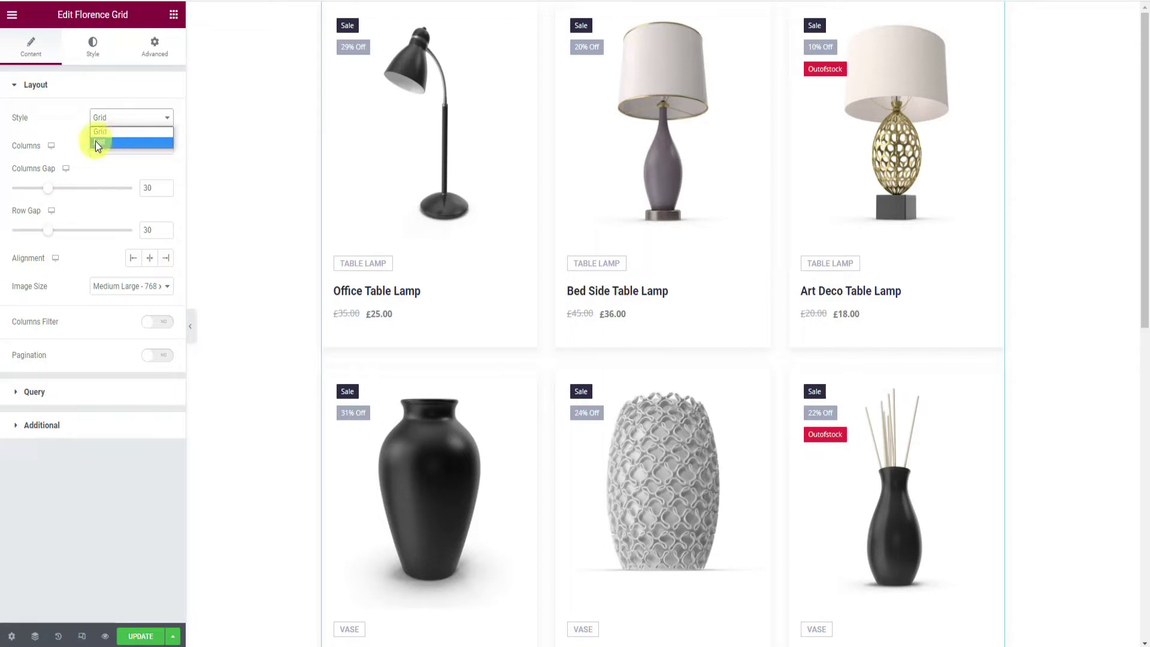
click(116, 142)
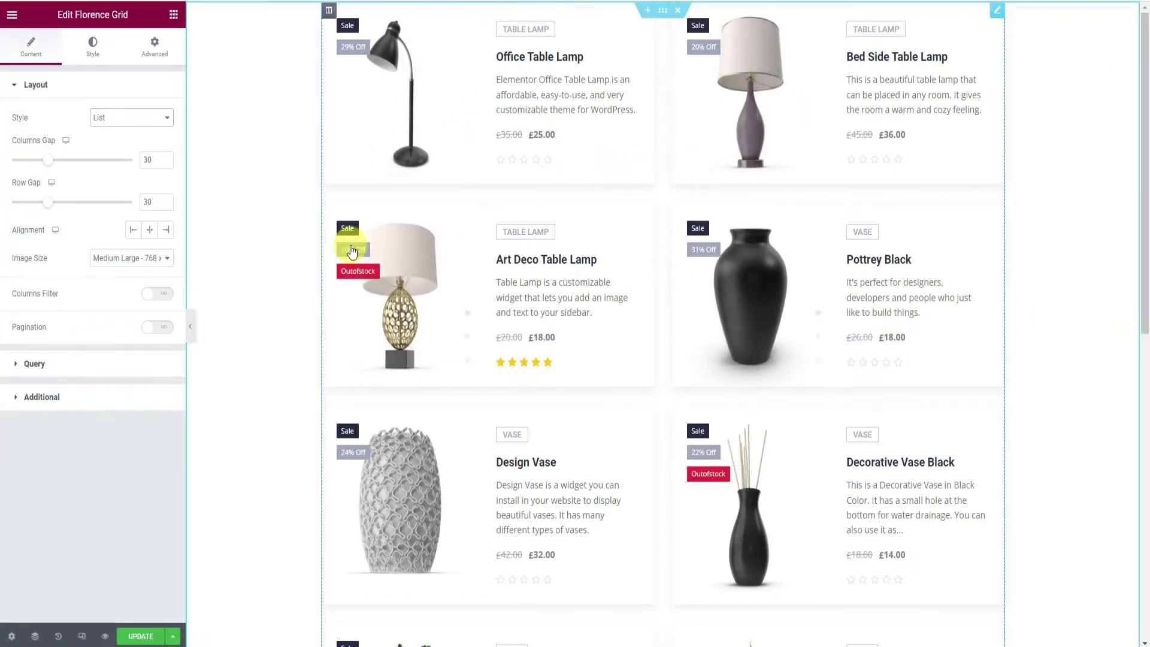
click(125, 123)
click(125, 131)
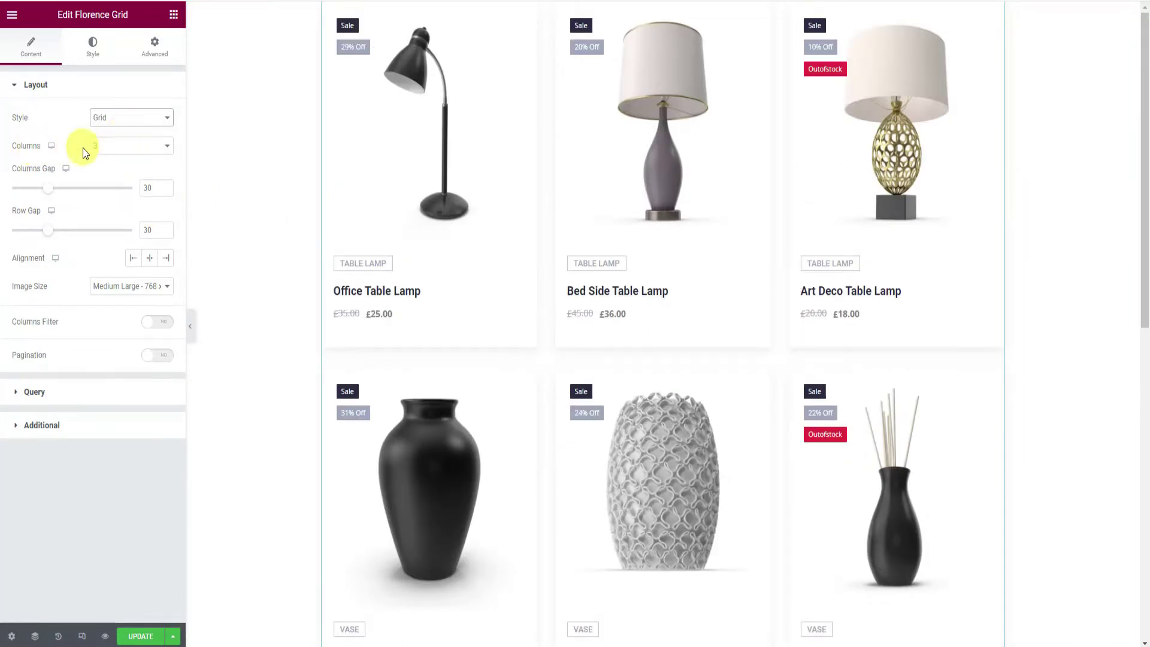
Try a 4-column product grid, then return it to 3 columns.
click(128, 152)
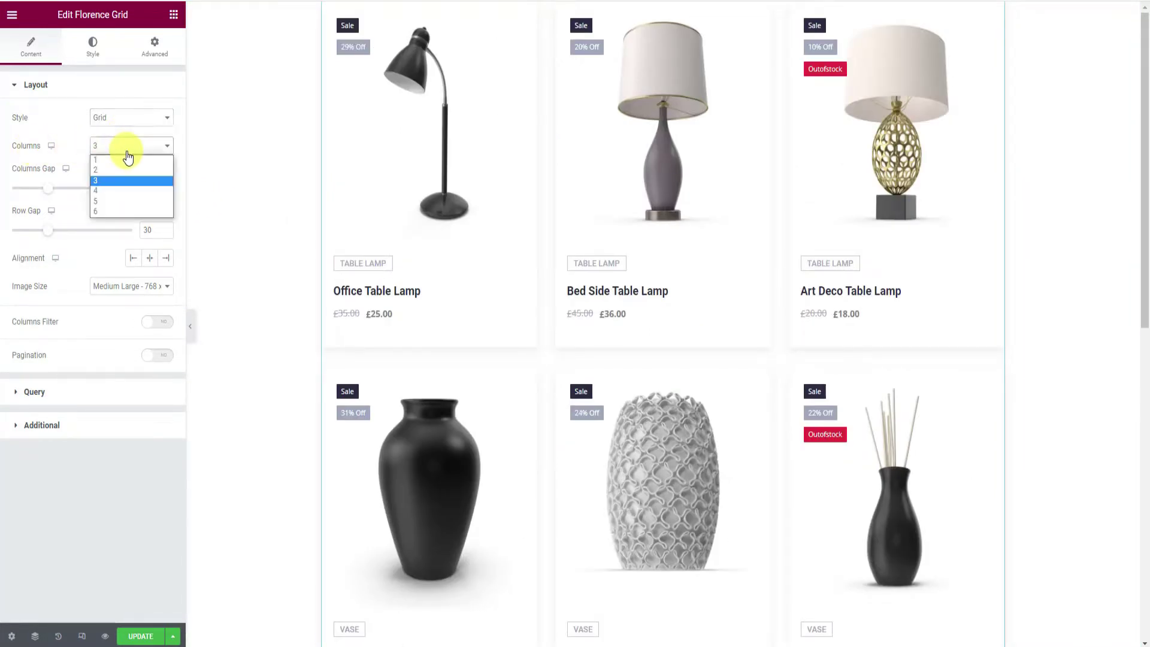
click(113, 192)
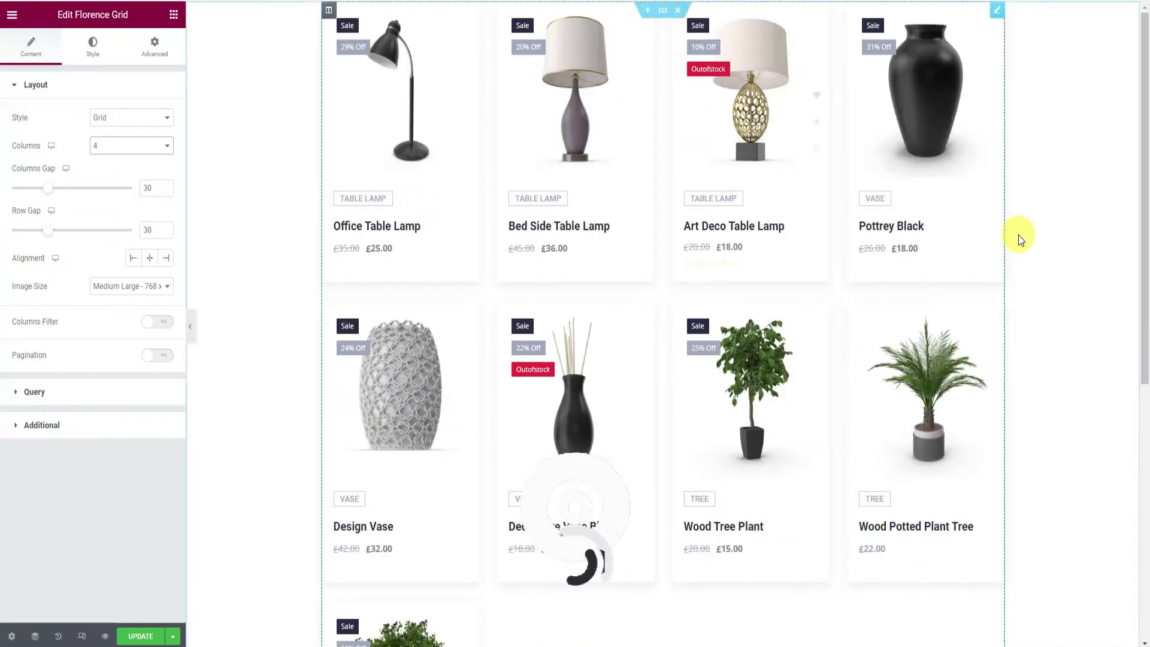
click(143, 148)
click(116, 181)
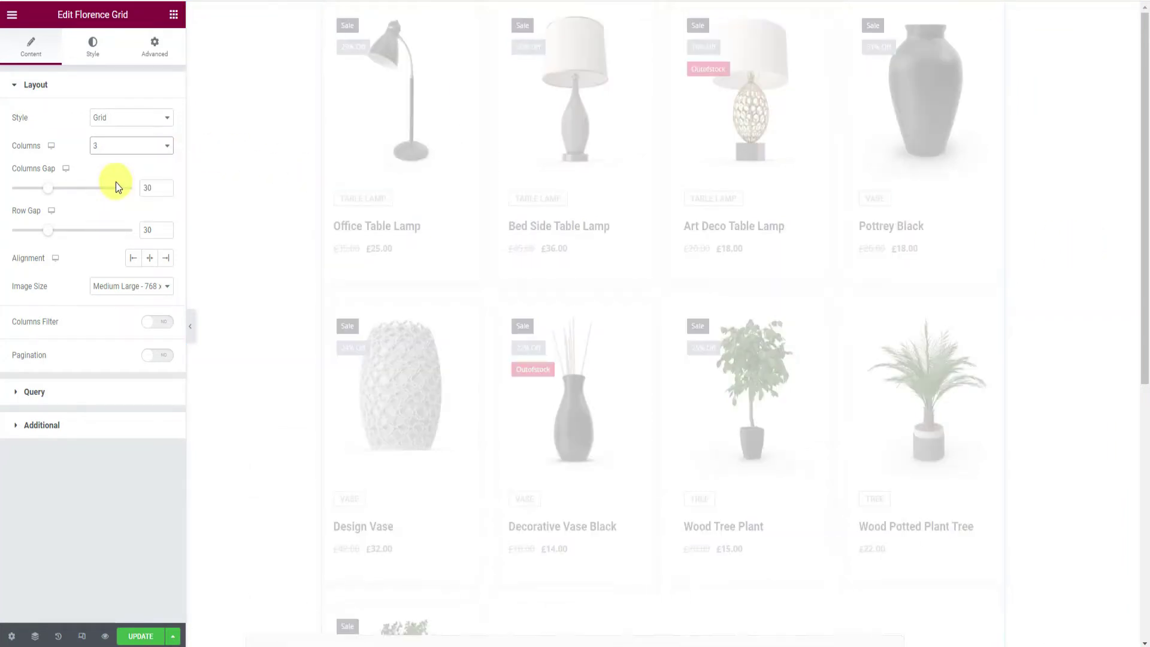
Left-align the product card text and review Image Size options without changing them.
click(32, 173)
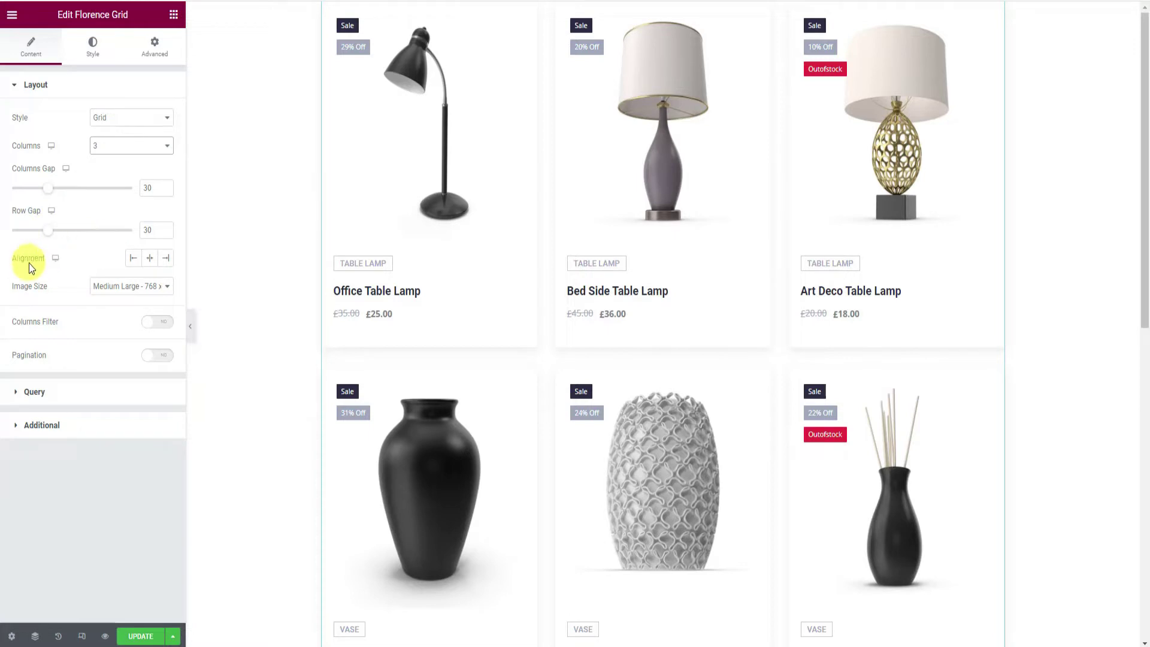
click(152, 258)
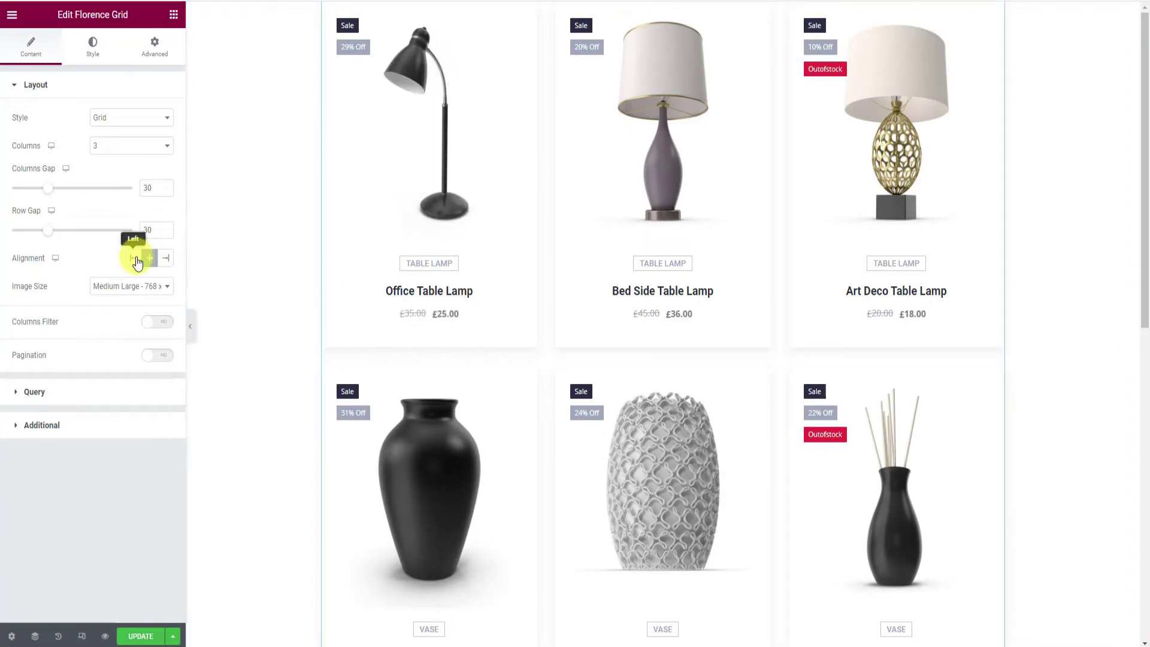
click(135, 259)
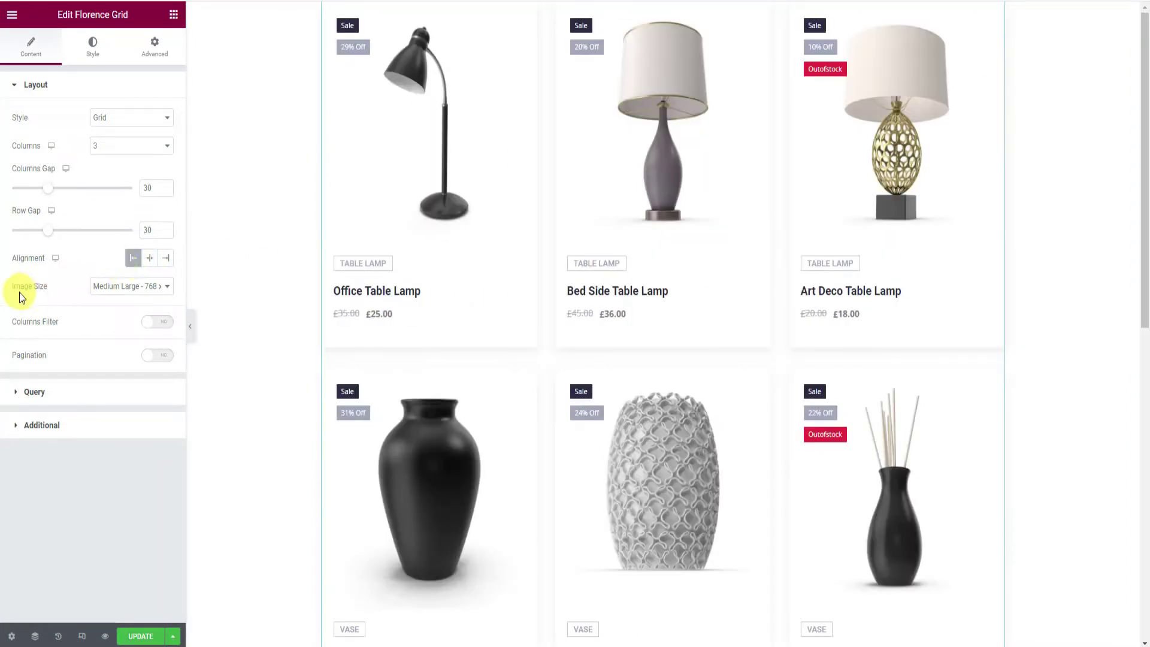
click(133, 287)
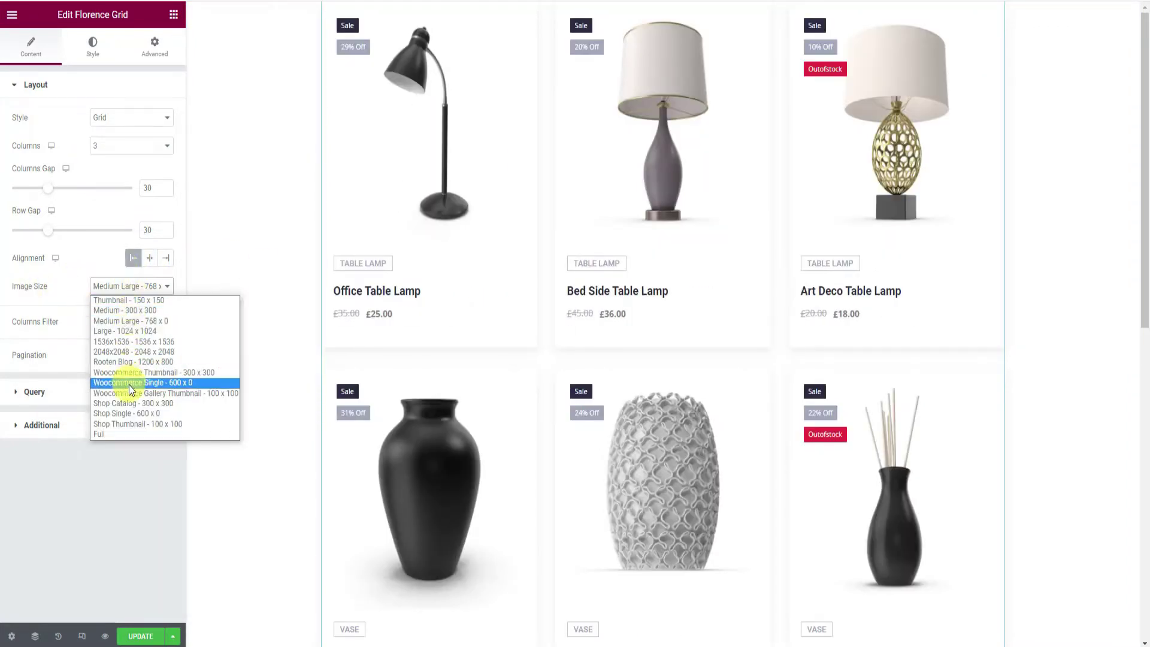
click(71, 288)
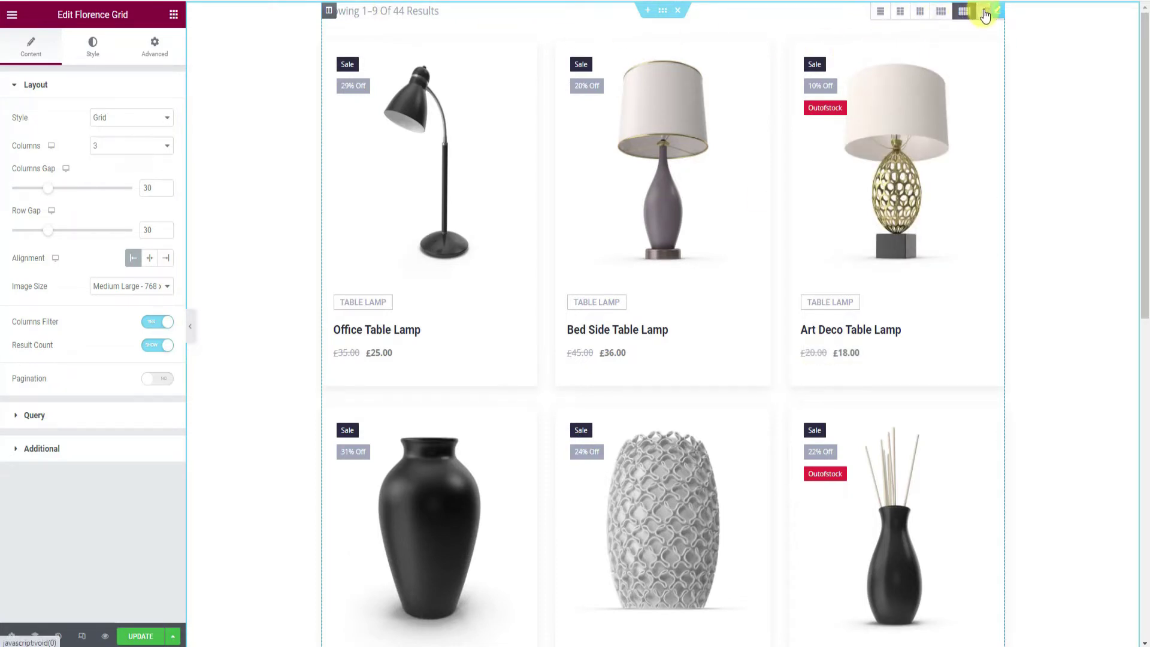
Preview the products in two columns, as a list, and in four columns.
click(902, 18)
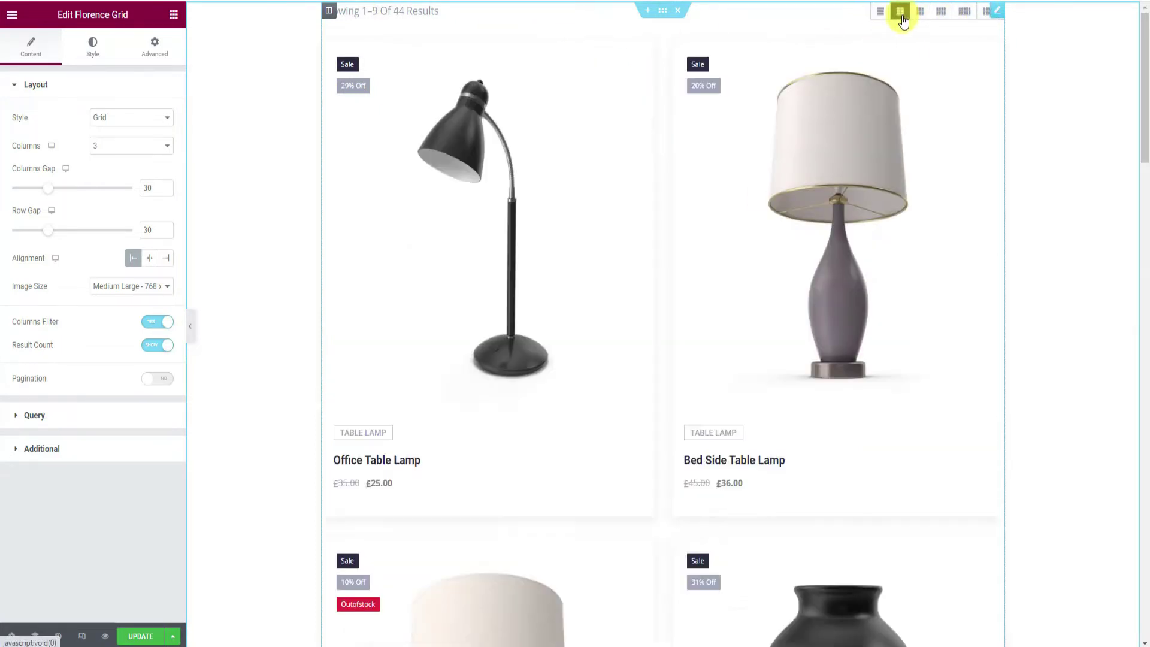
click(881, 13)
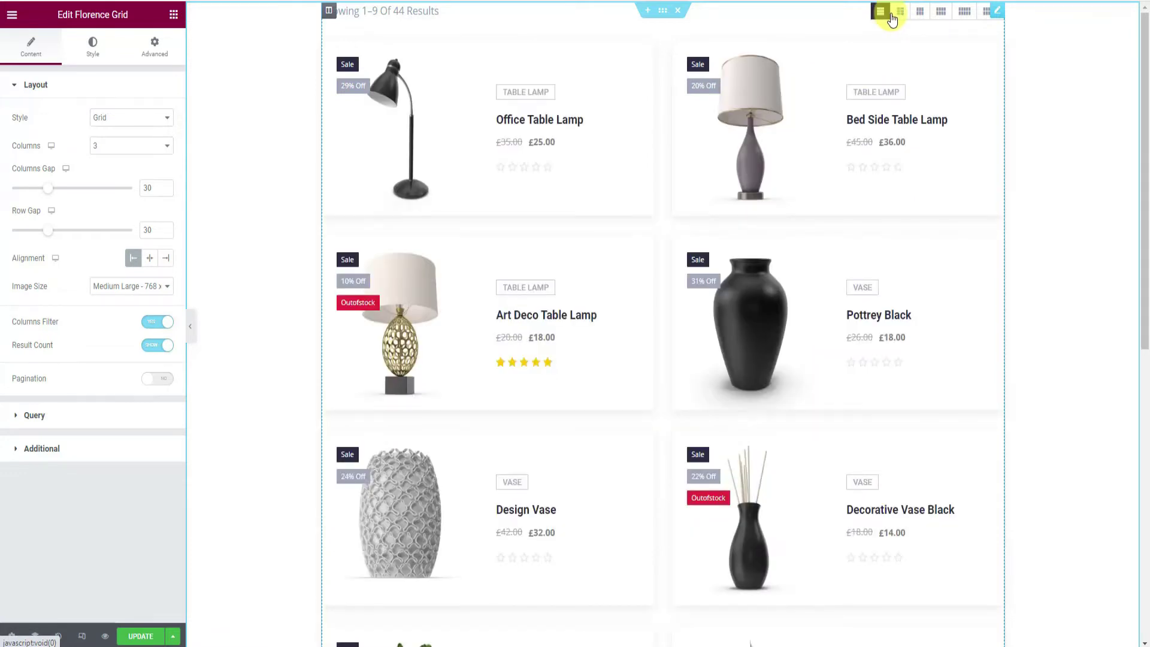
click(941, 14)
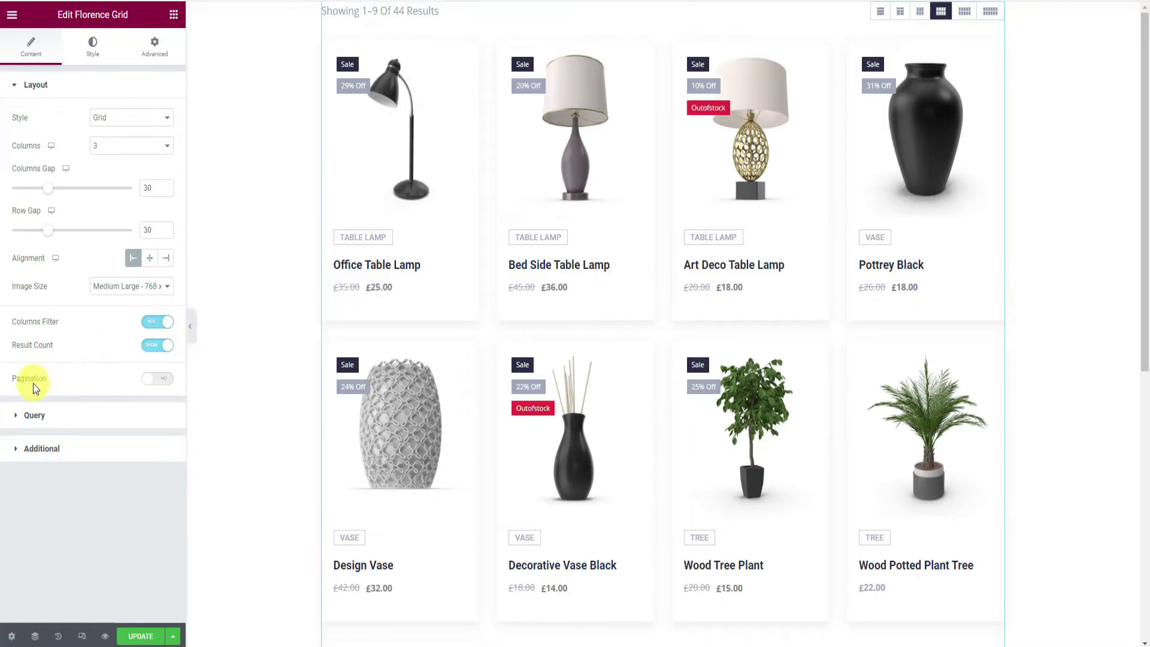
Switch off the Columns Filter and leave Pagination off after briefly enabling it.
click(161, 379)
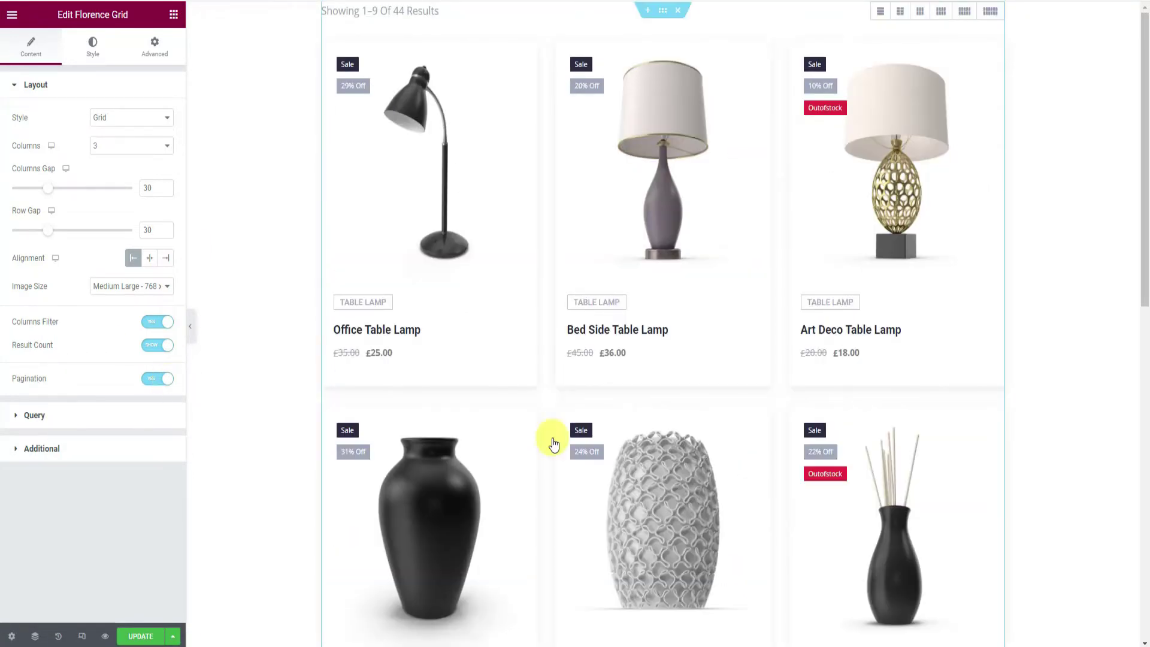
scroll(986, 488, down, 10)
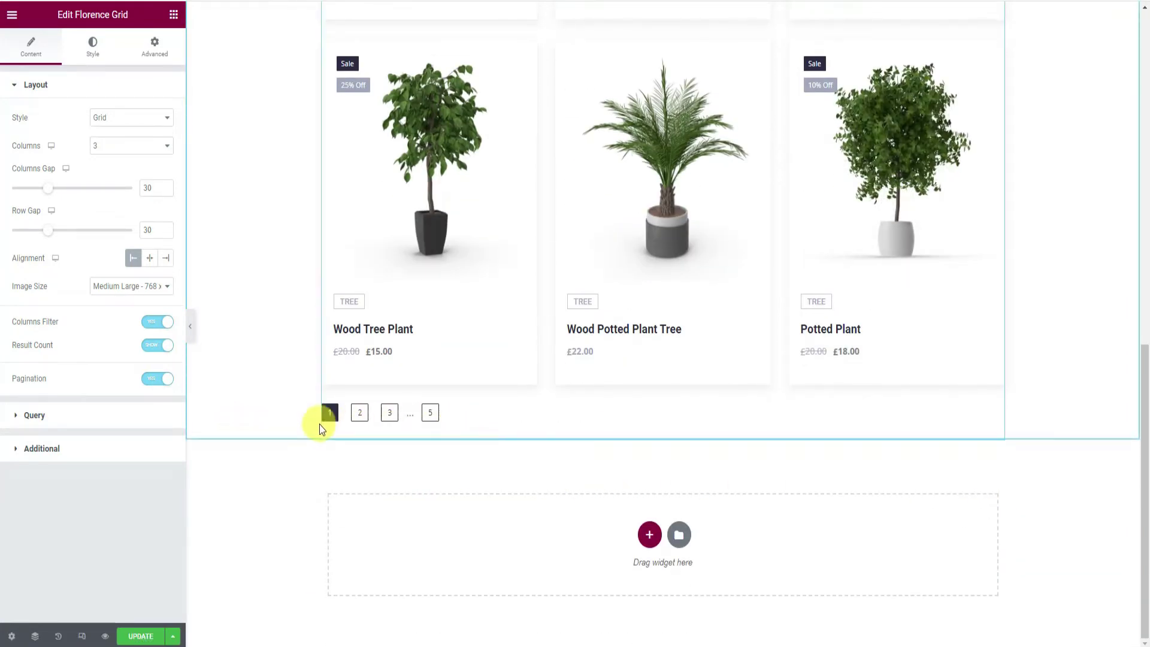
scroll(1034, 476, up, 10)
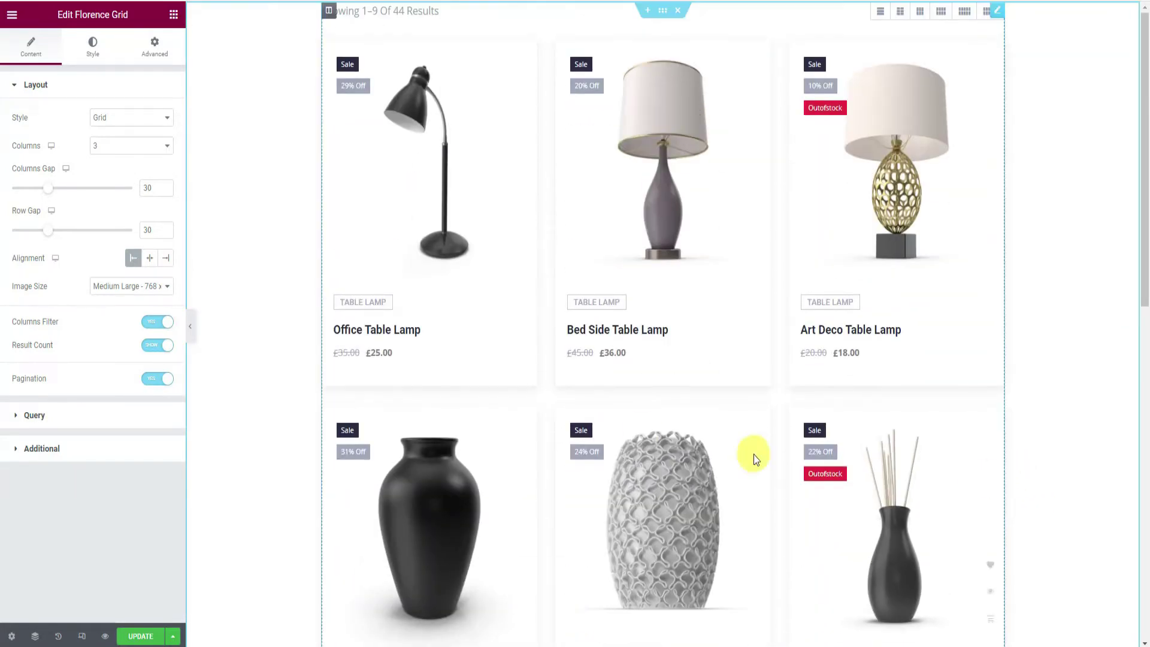
click(165, 323)
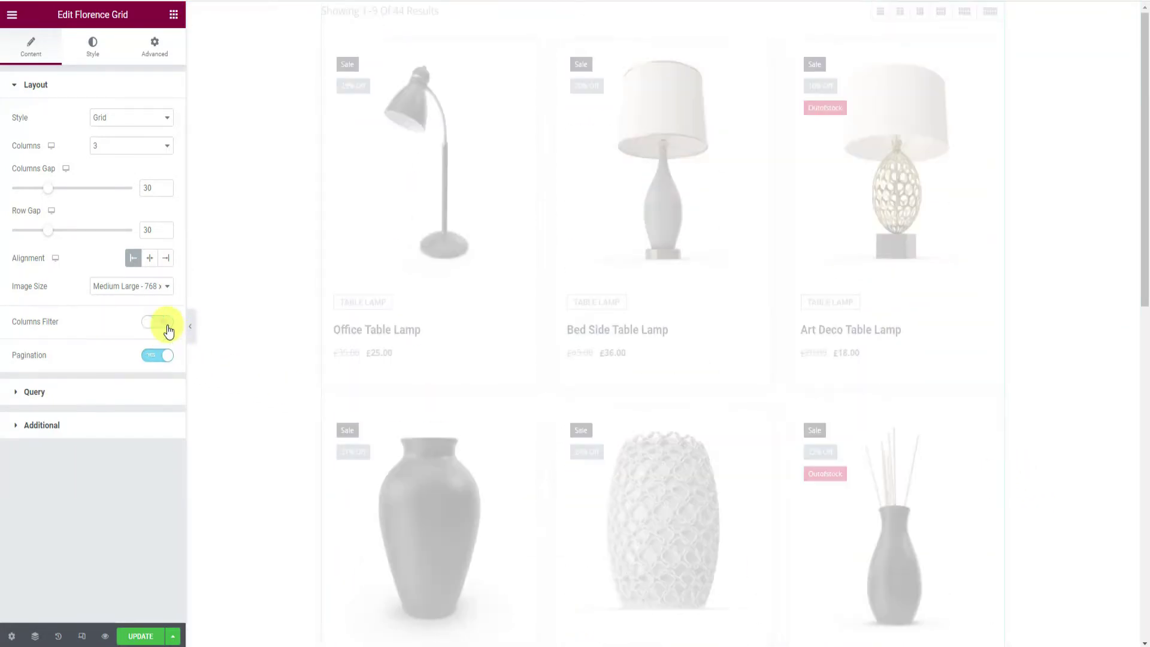
click(166, 356)
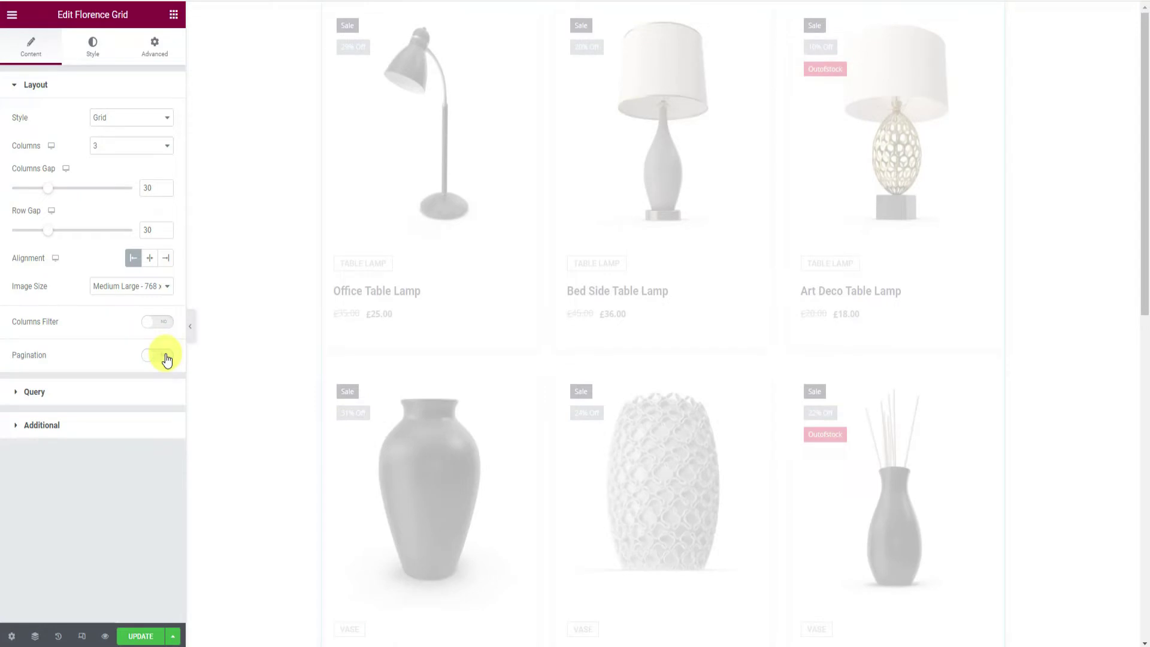
click(111, 394)
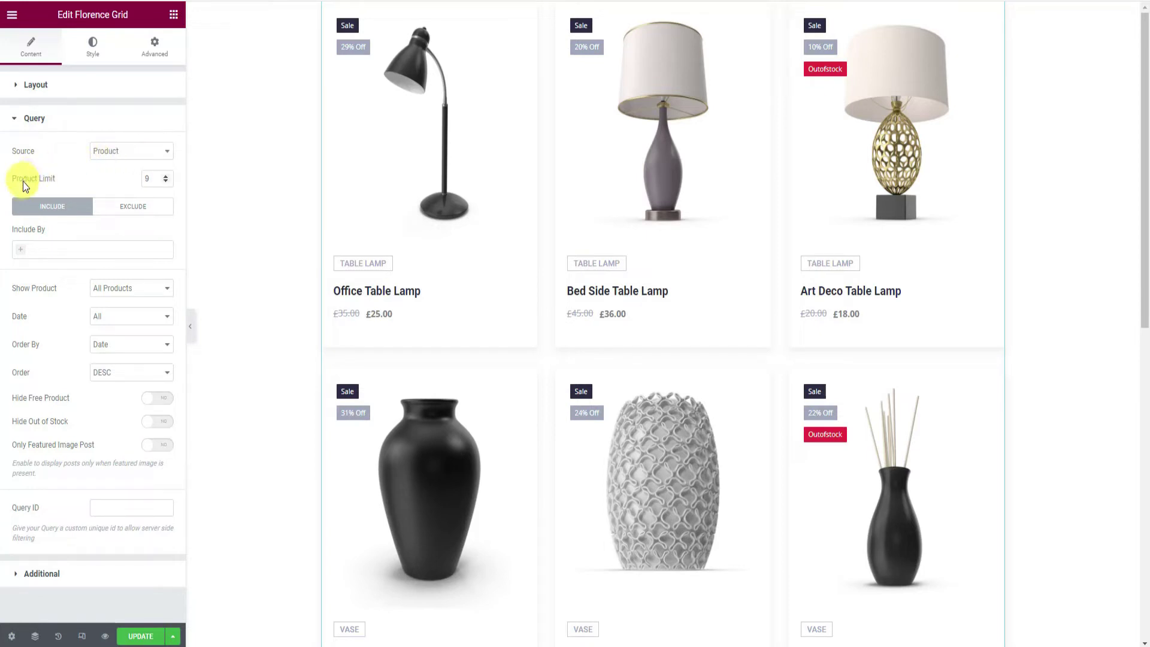
Set Product Limit to 6 and enable Hide Free Product and Hide Out of Stock.
text(6)
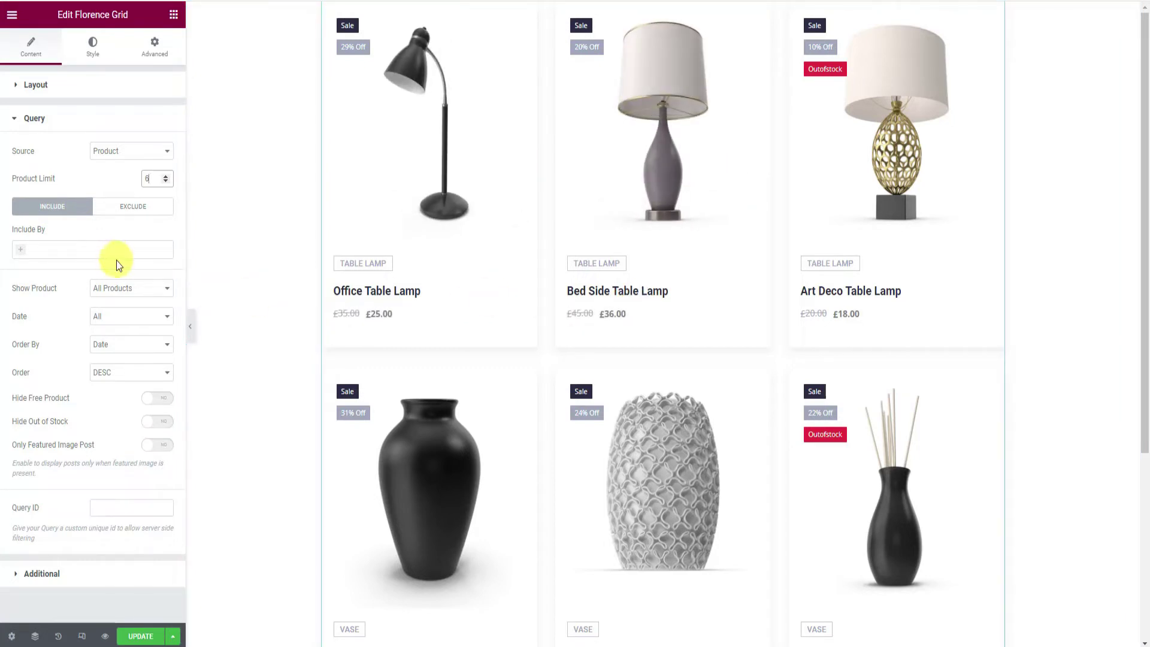
click(139, 290)
click(70, 294)
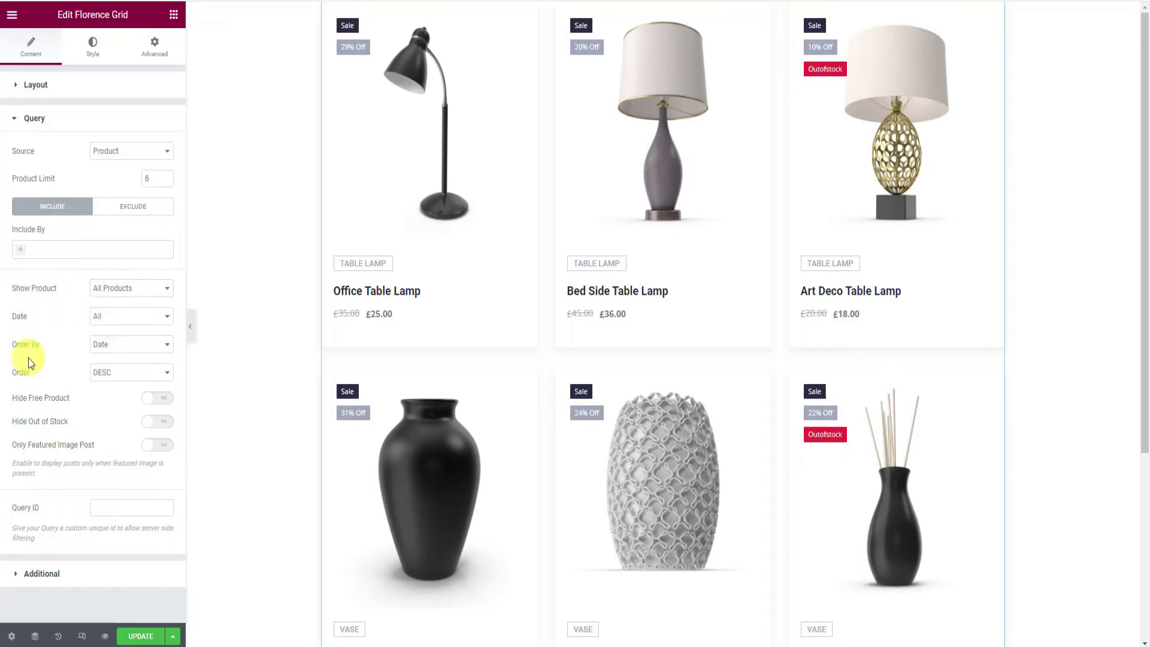
click(167, 399)
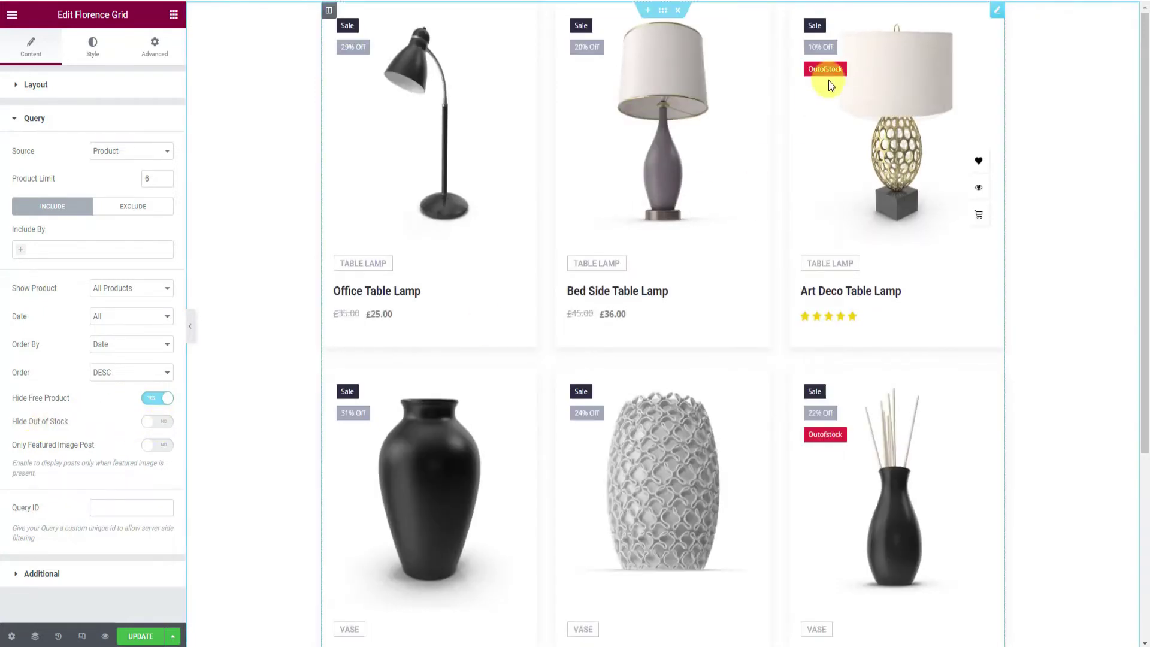
click(165, 423)
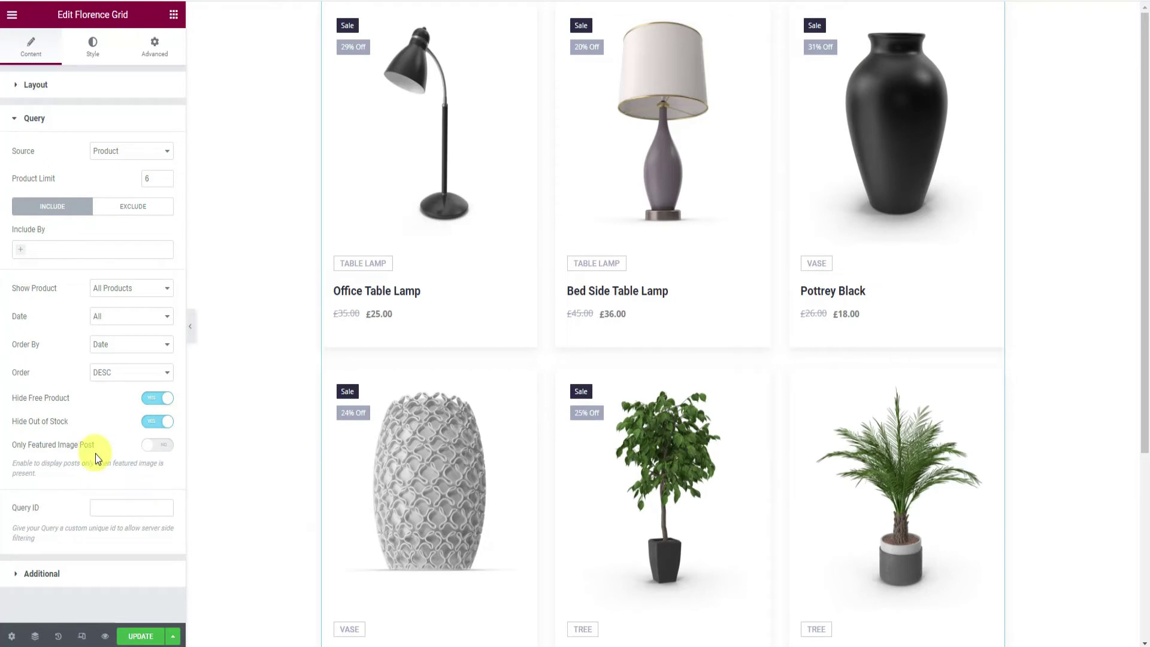
click(42, 574)
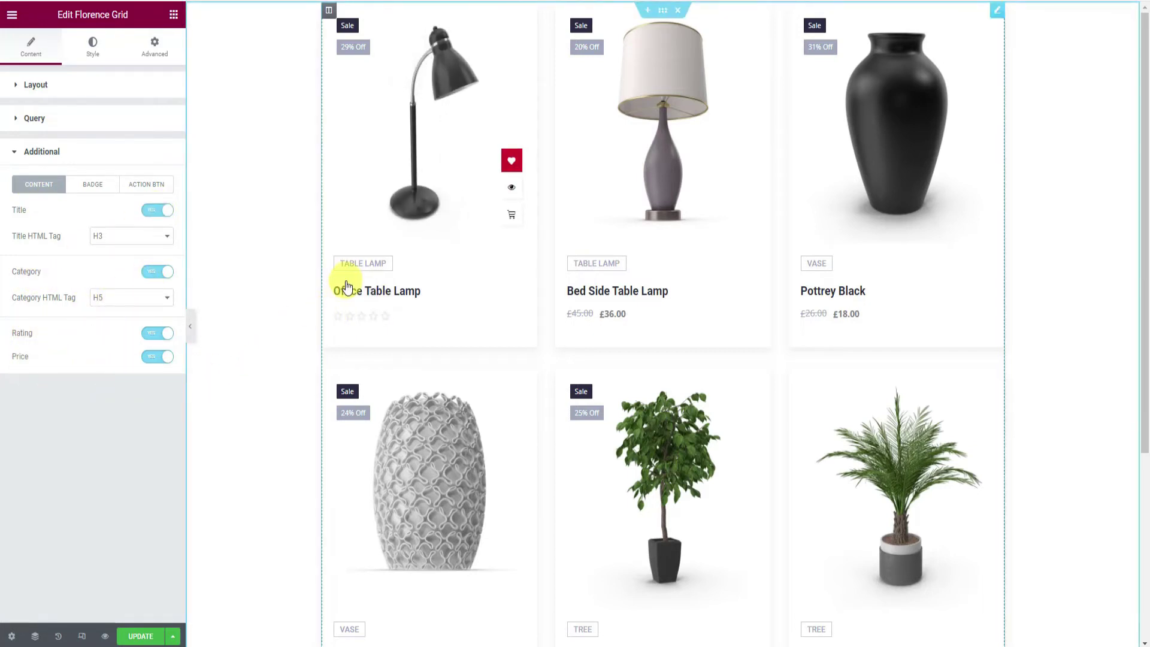
Switch off the Category toggle so cards show only Title, Rating and Price.
click(163, 274)
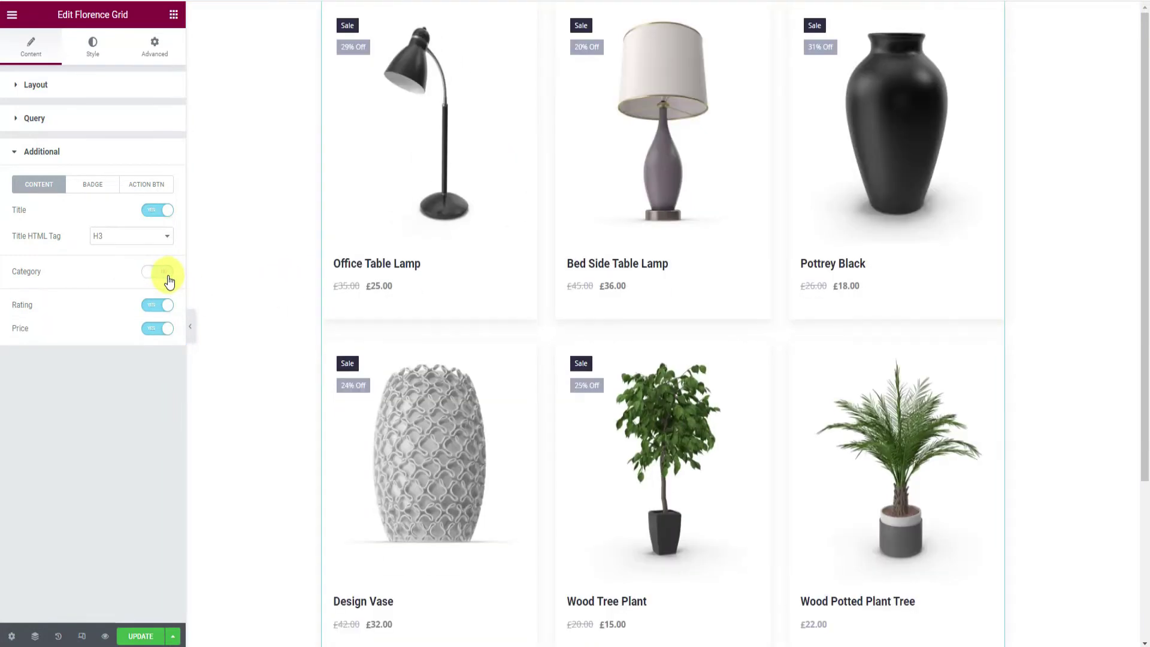
click(92, 185)
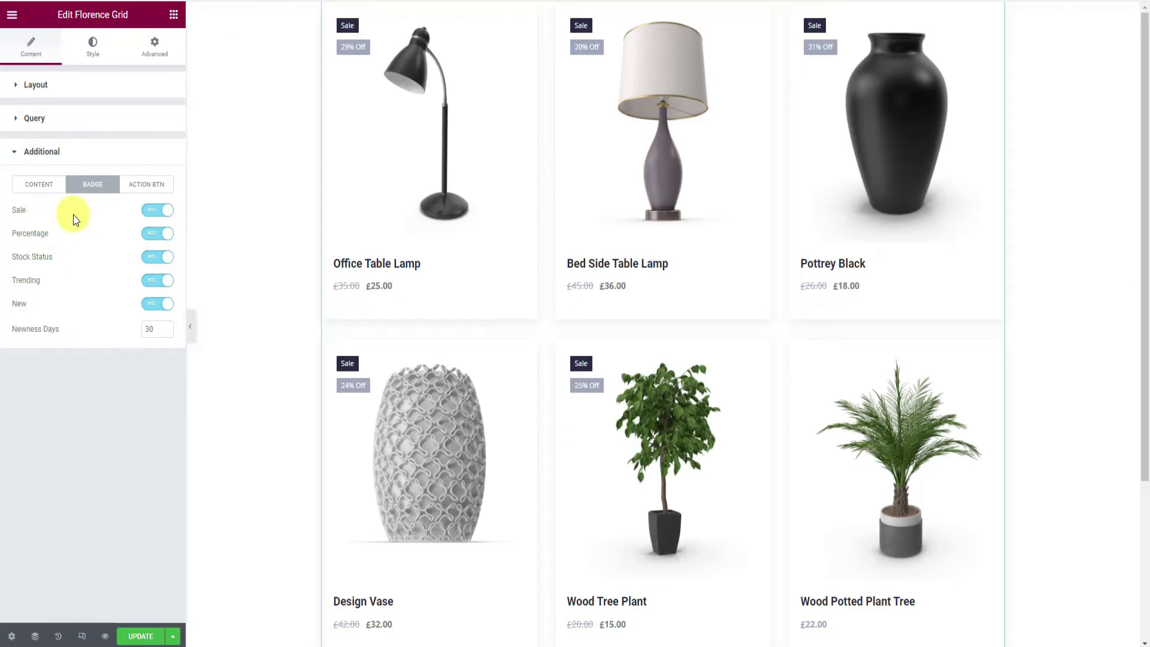
Turn off Sale badges and set Newness Days to 320 so New badges appear.
click(154, 211)
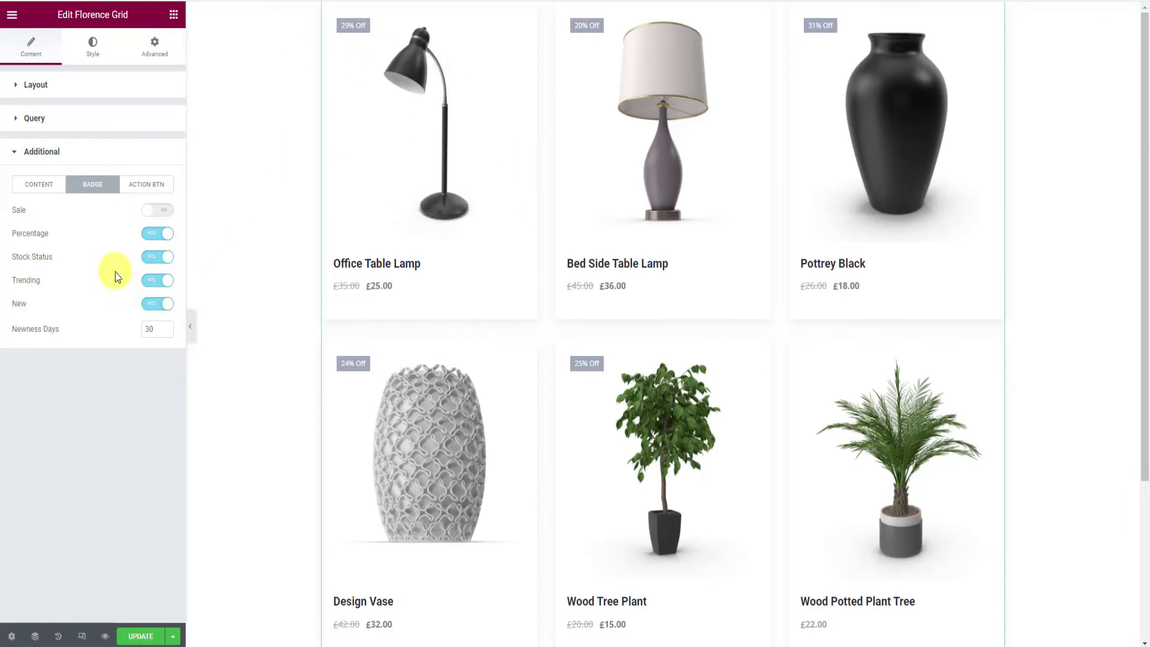
double_click(159, 330)
text(320)
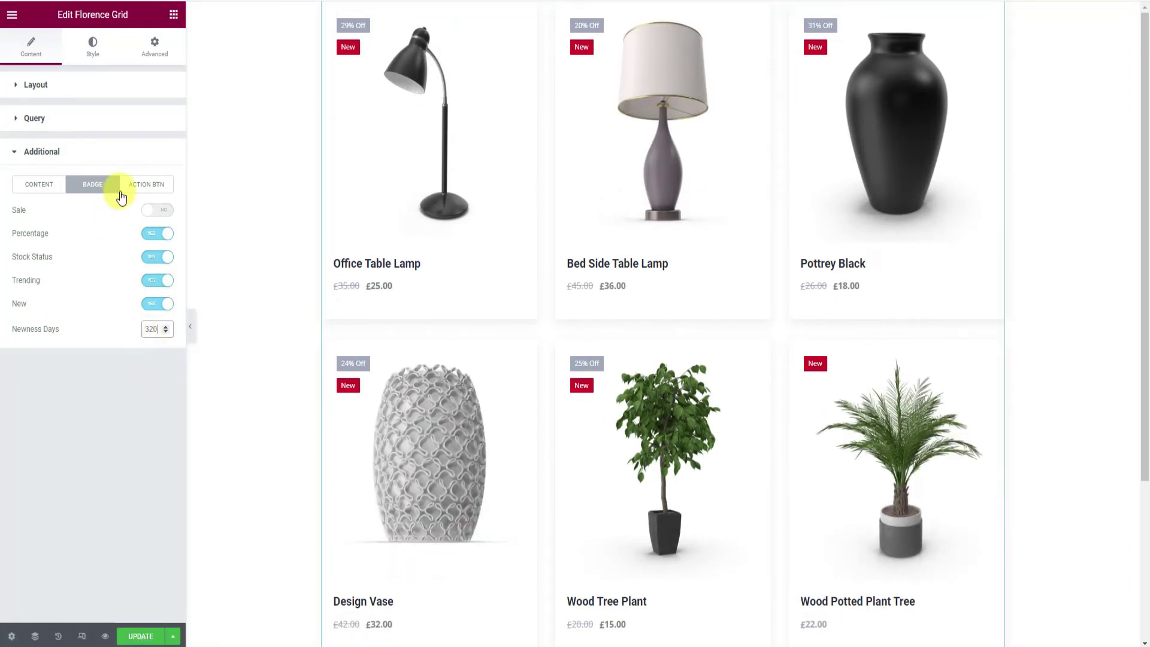
click(148, 187)
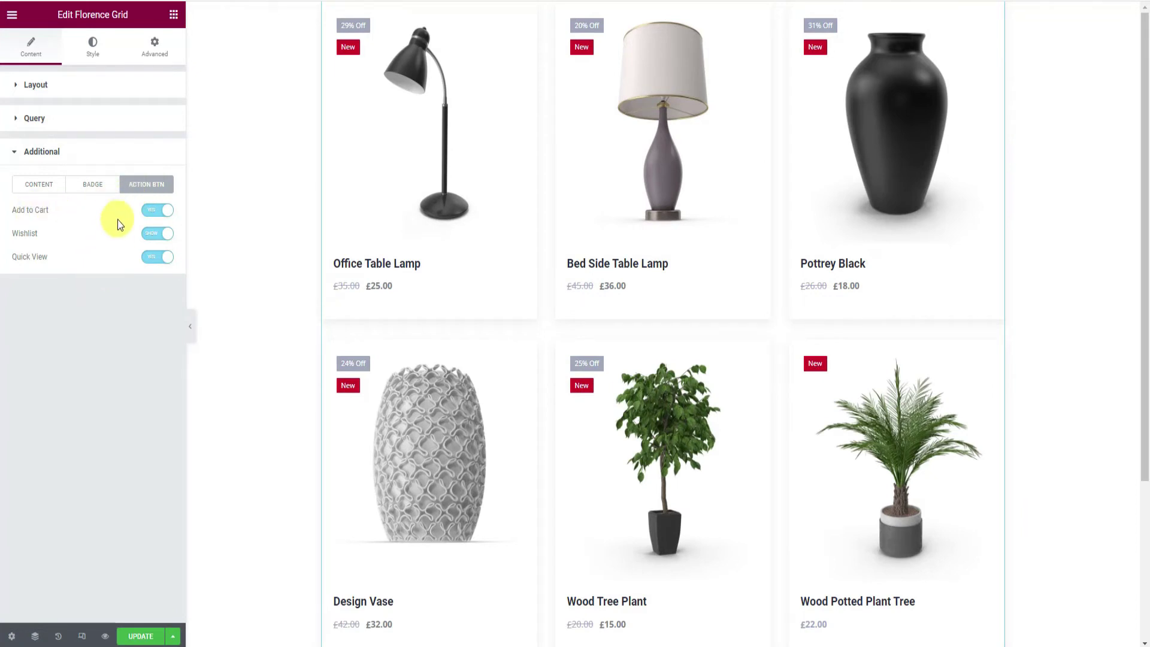
Disable Quick View, leaving Wishlist and Add to Cart as the card actions.
click(513, 167)
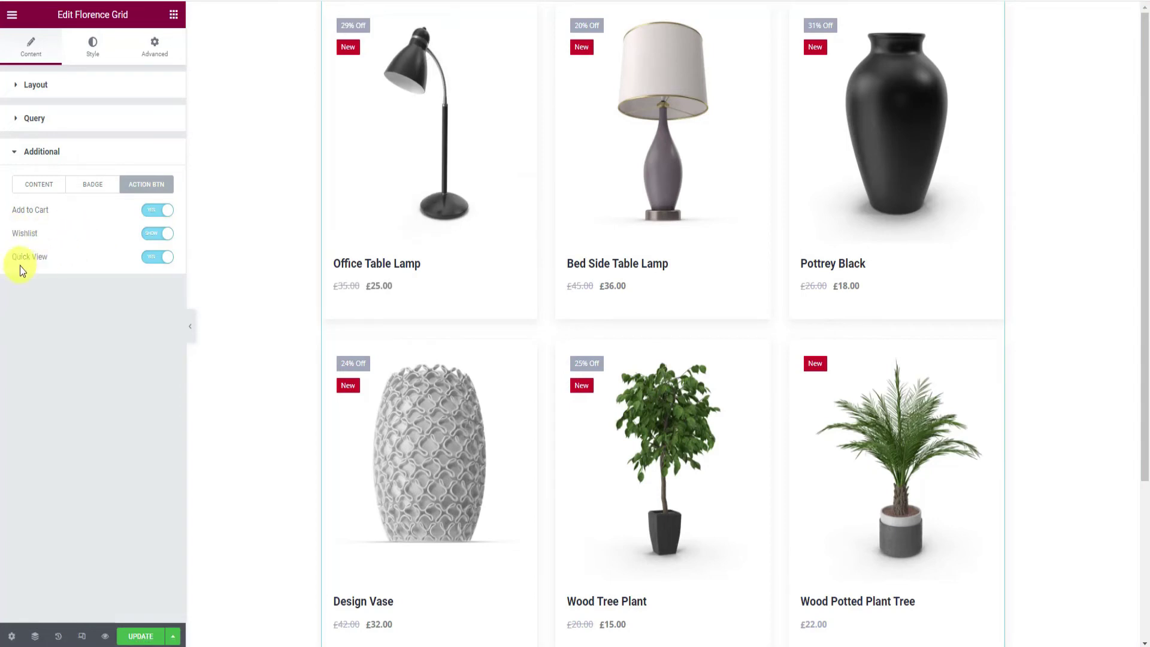
click(168, 264)
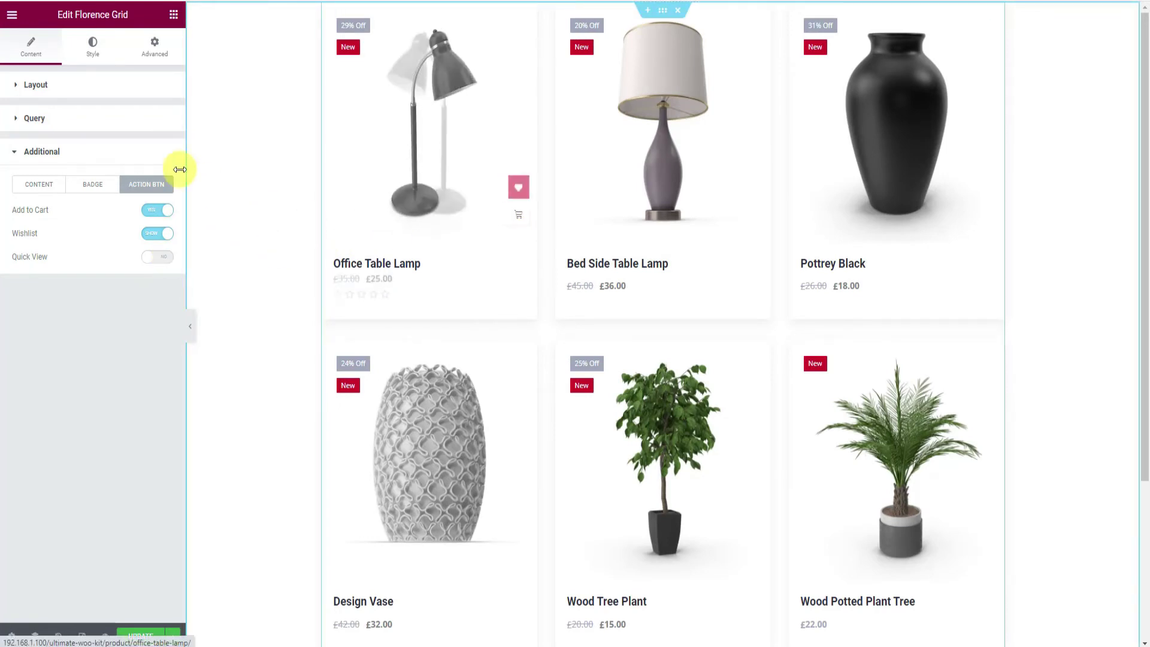
click(93, 54)
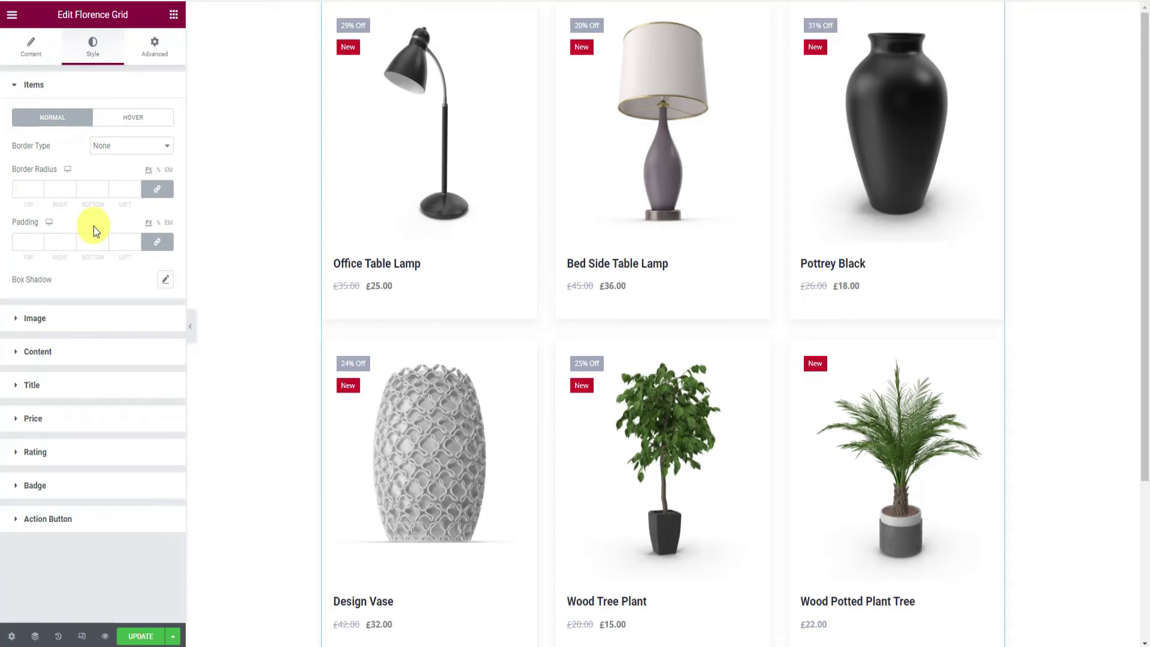
Give product images a gradient background from transparent dark blue to white.
click(72, 324)
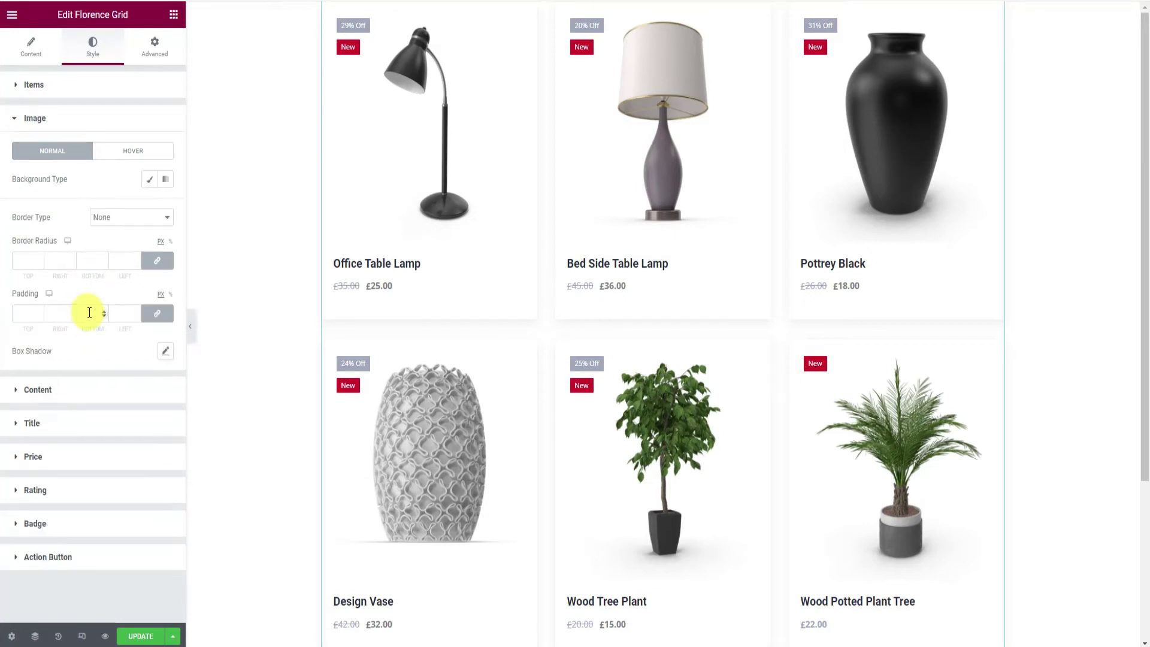
click(151, 183)
click(164, 183)
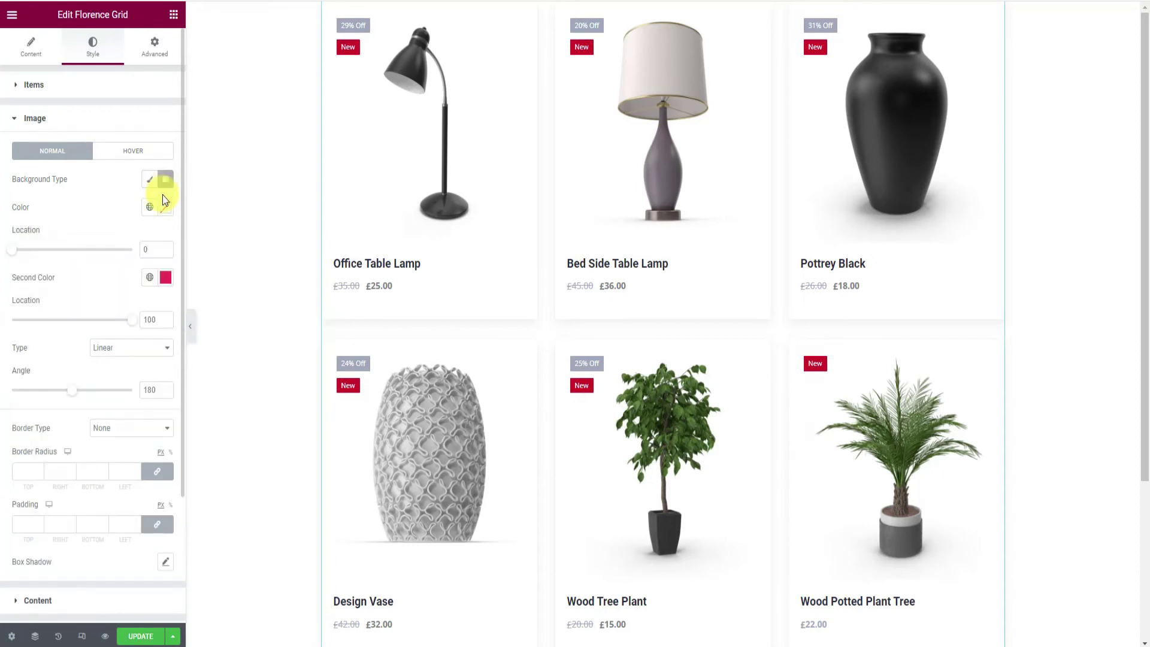
click(165, 211)
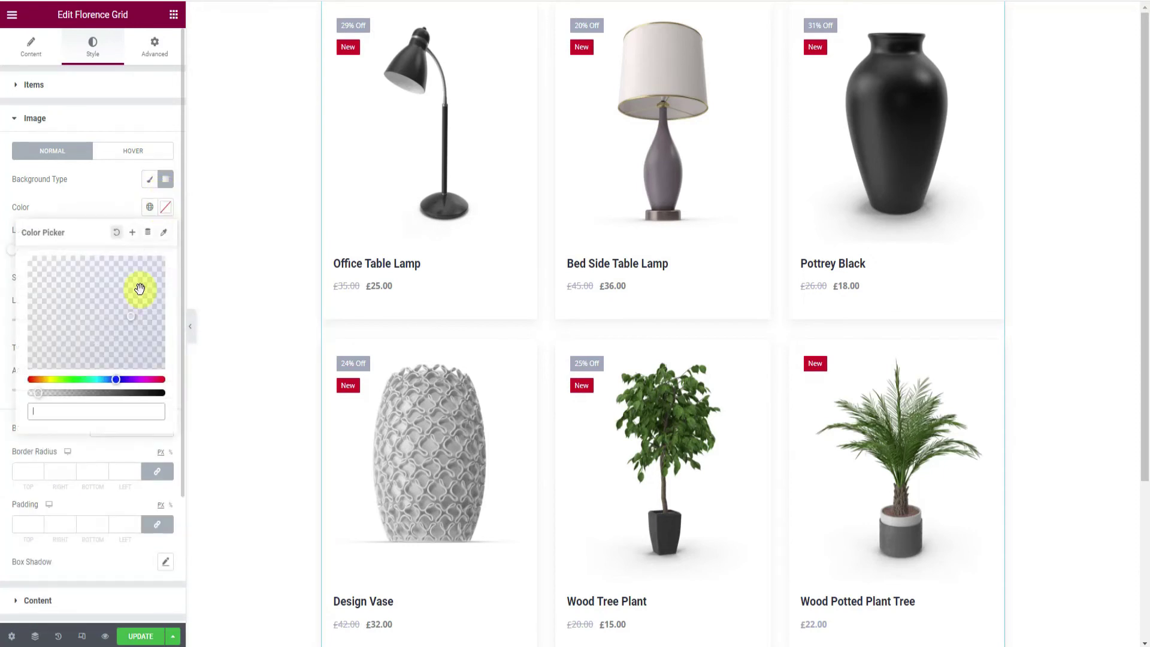
click(100, 393)
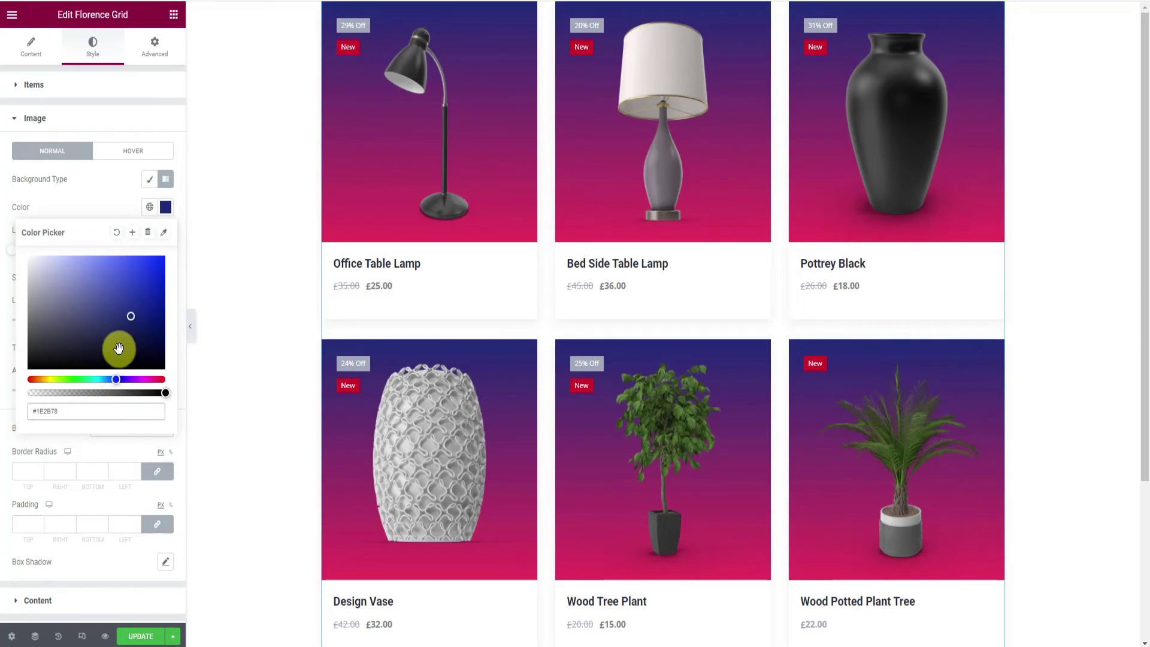
drag(163, 393, 39, 398)
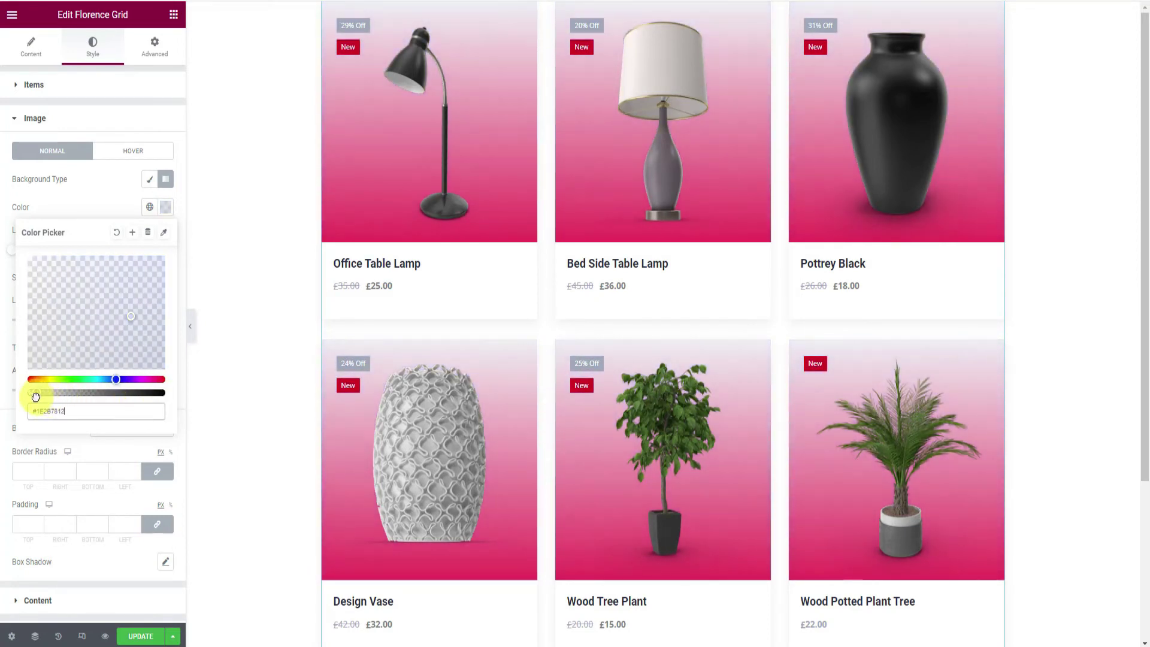
click(151, 250)
click(165, 277)
drag(102, 398, 3, 311)
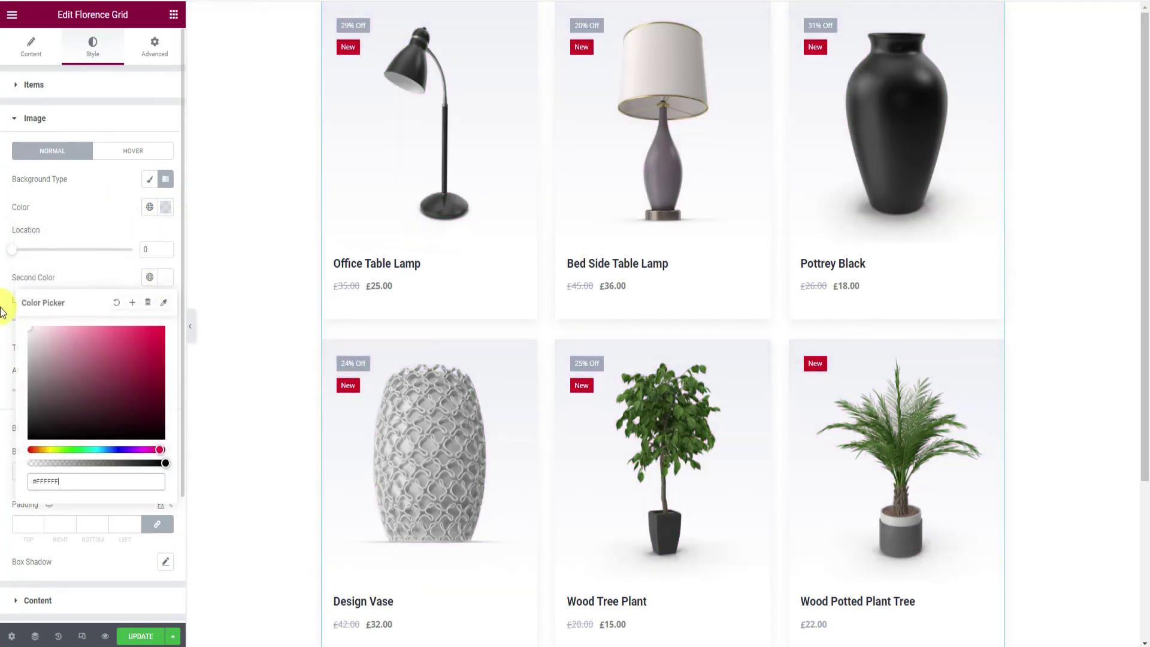
click(92, 271)
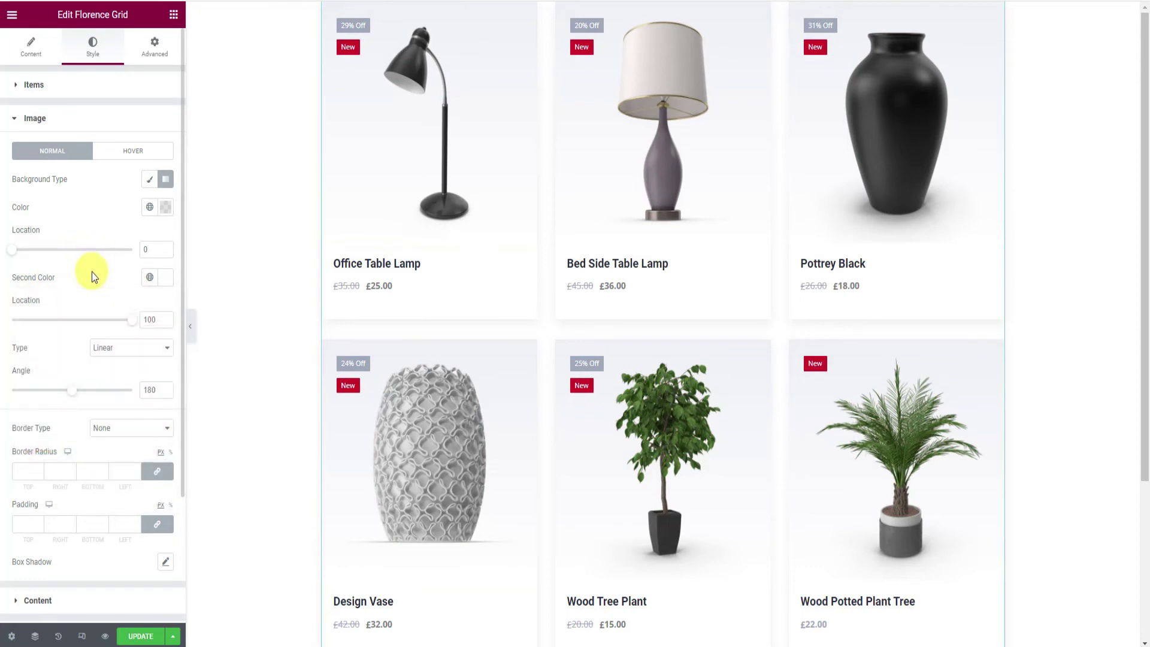
Set both gradient colour stops to 50 and change the gradient type to Radial.
drag(131, 325, 78, 327)
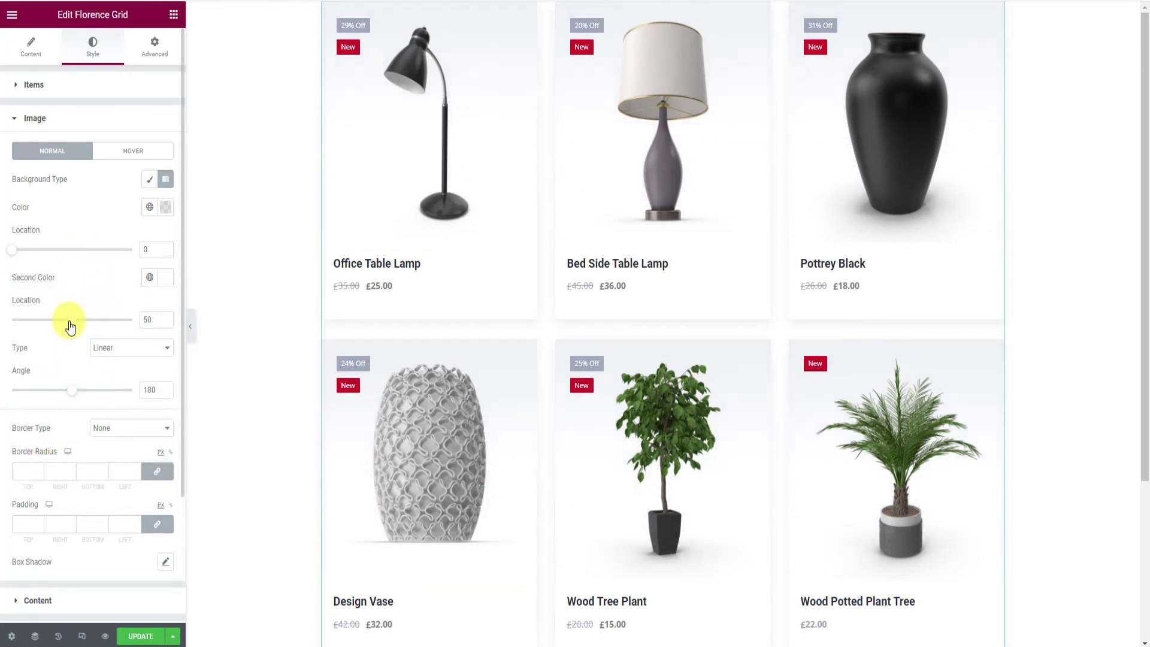
drag(11, 250, 52, 263)
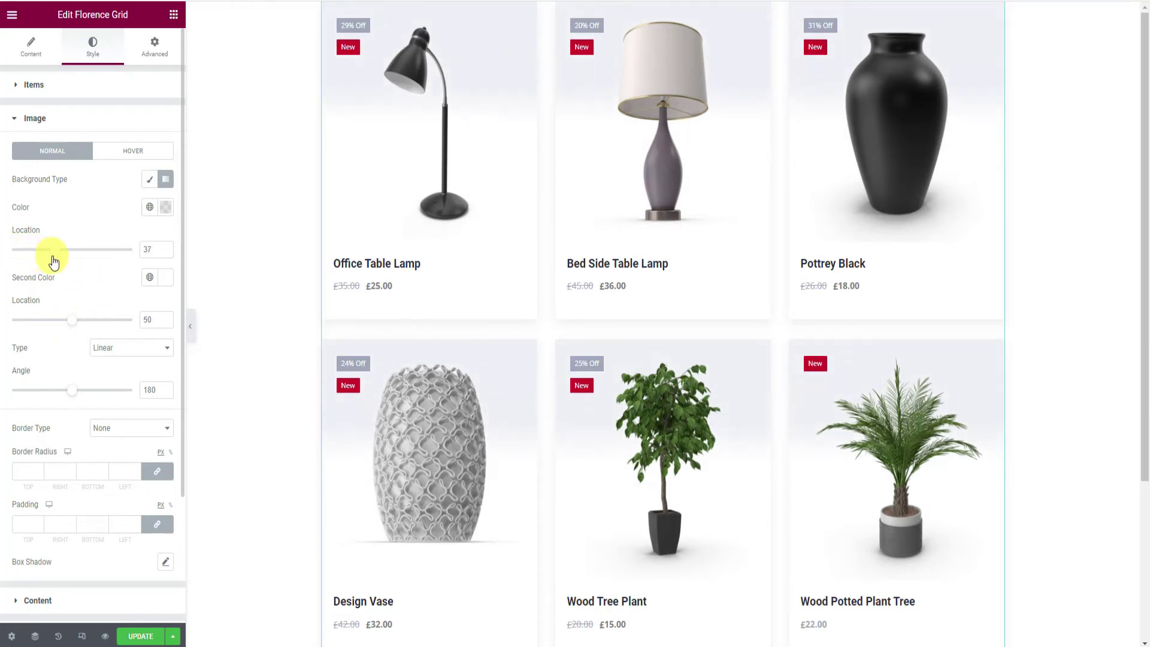
drag(57, 262, 67, 255)
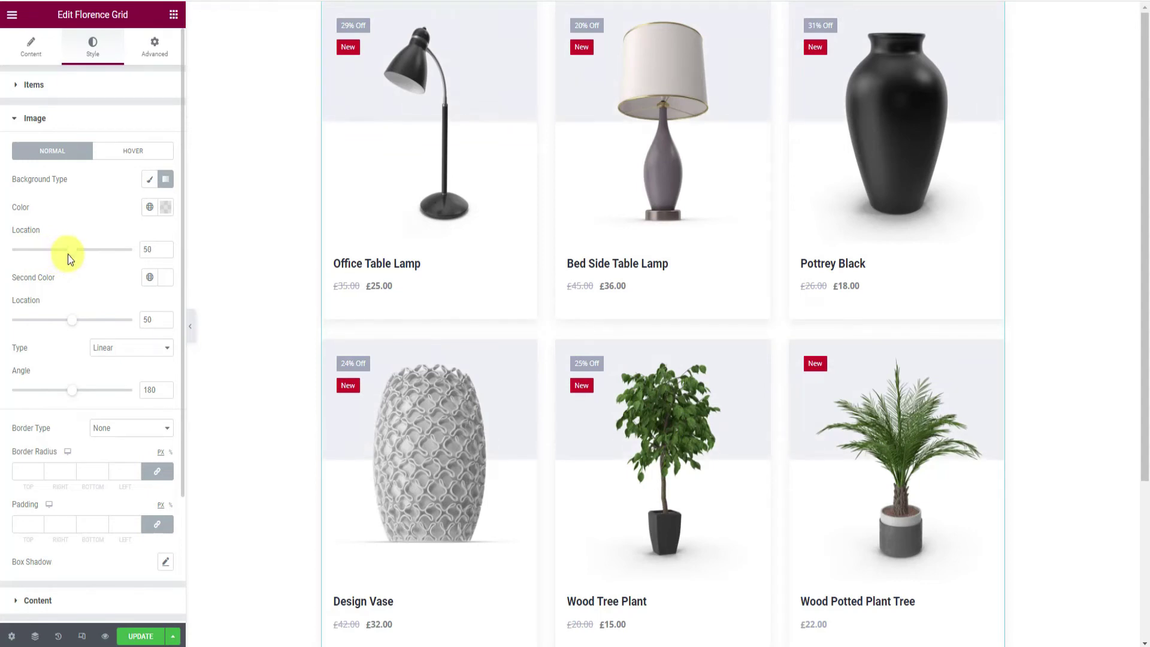
click(113, 347)
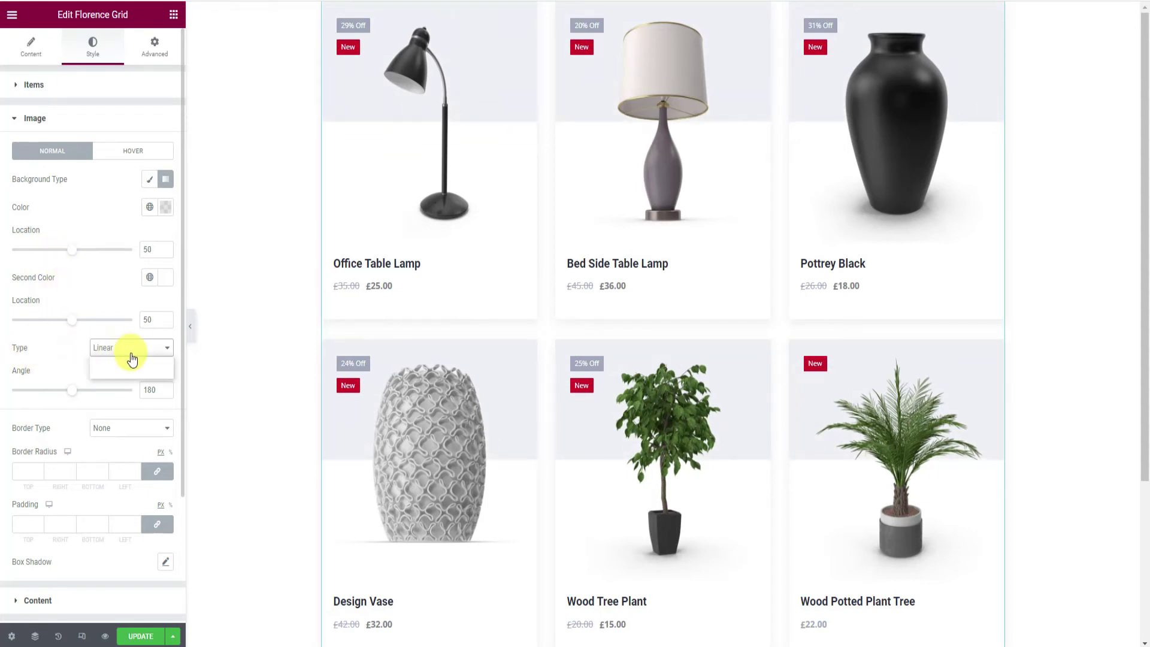
click(110, 372)
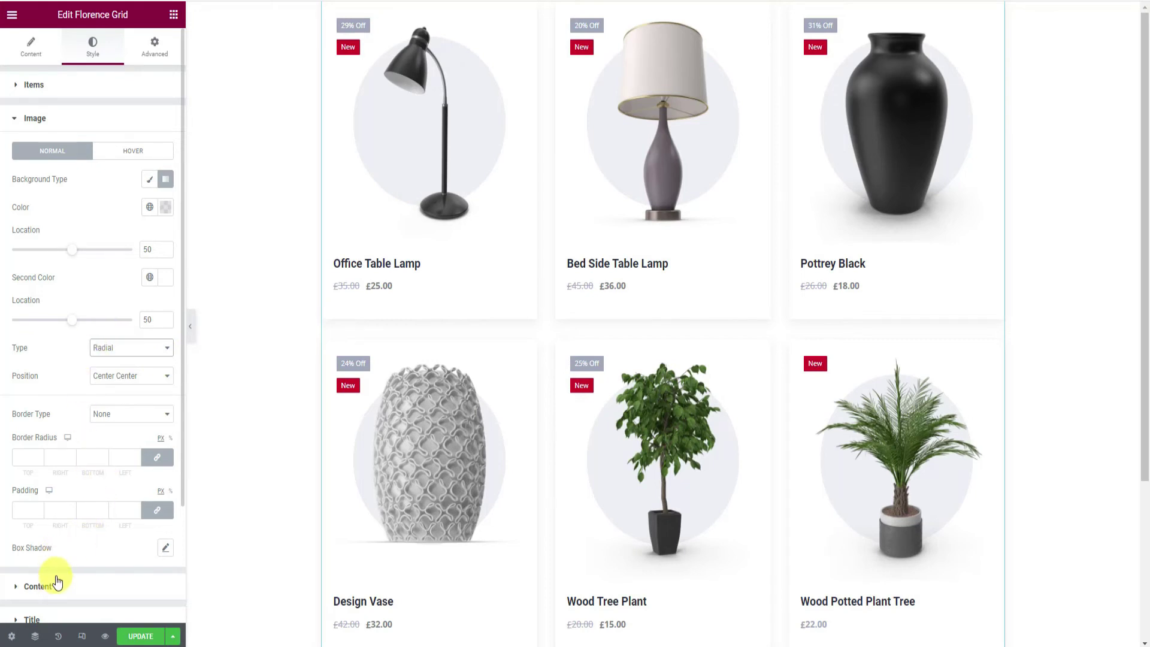
scroll(53, 578, down, 2)
click(56, 552)
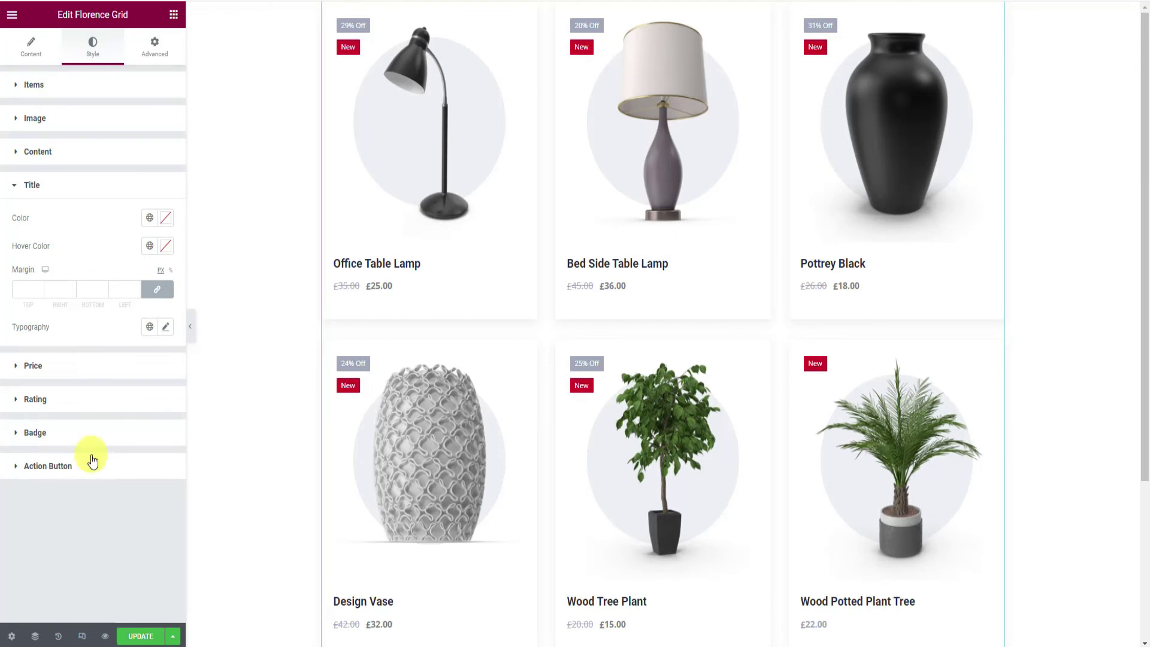
Set the product title hover colour to blue #2A44DE.
click(166, 247)
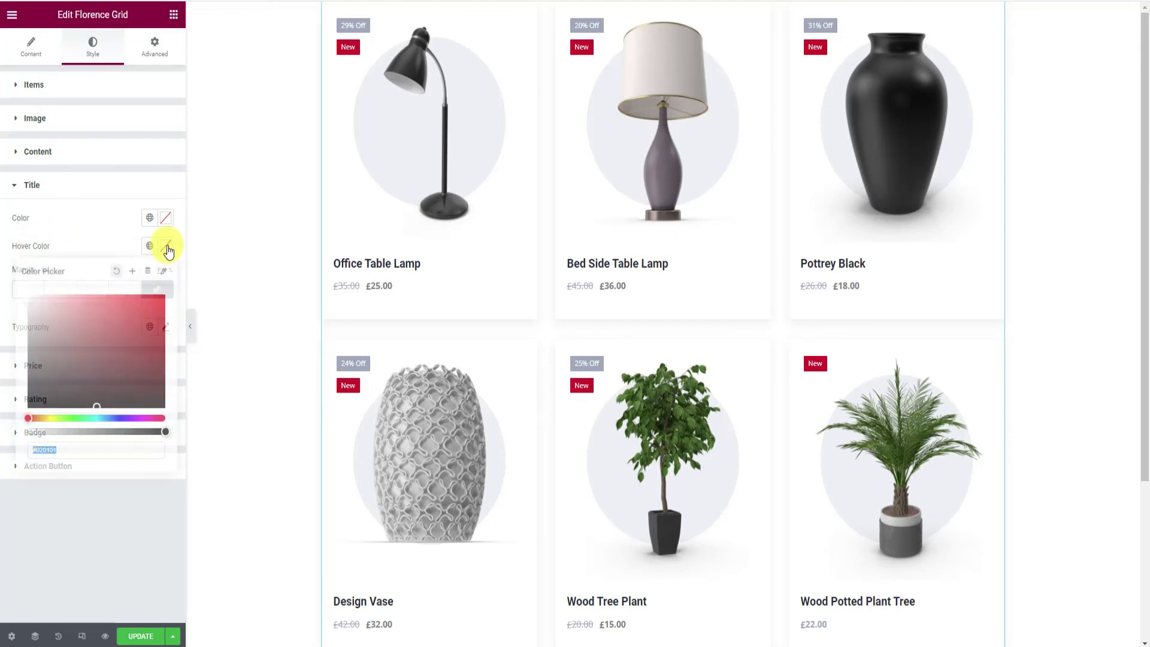
click(115, 418)
drag(139, 349, 139, 309)
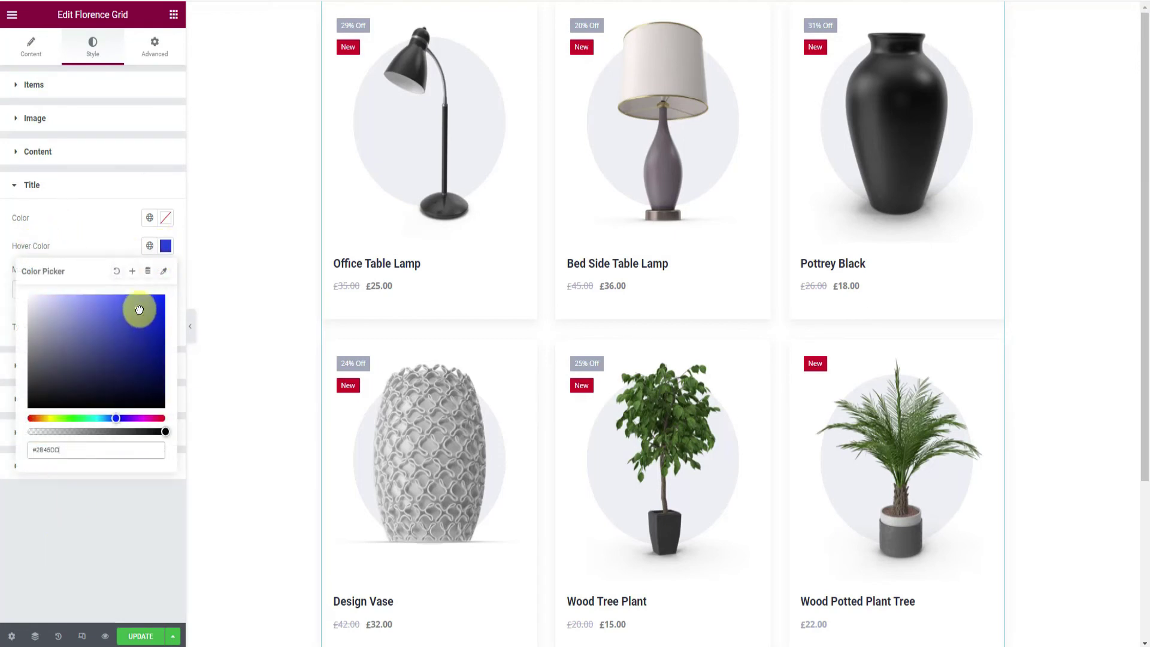
click(102, 241)
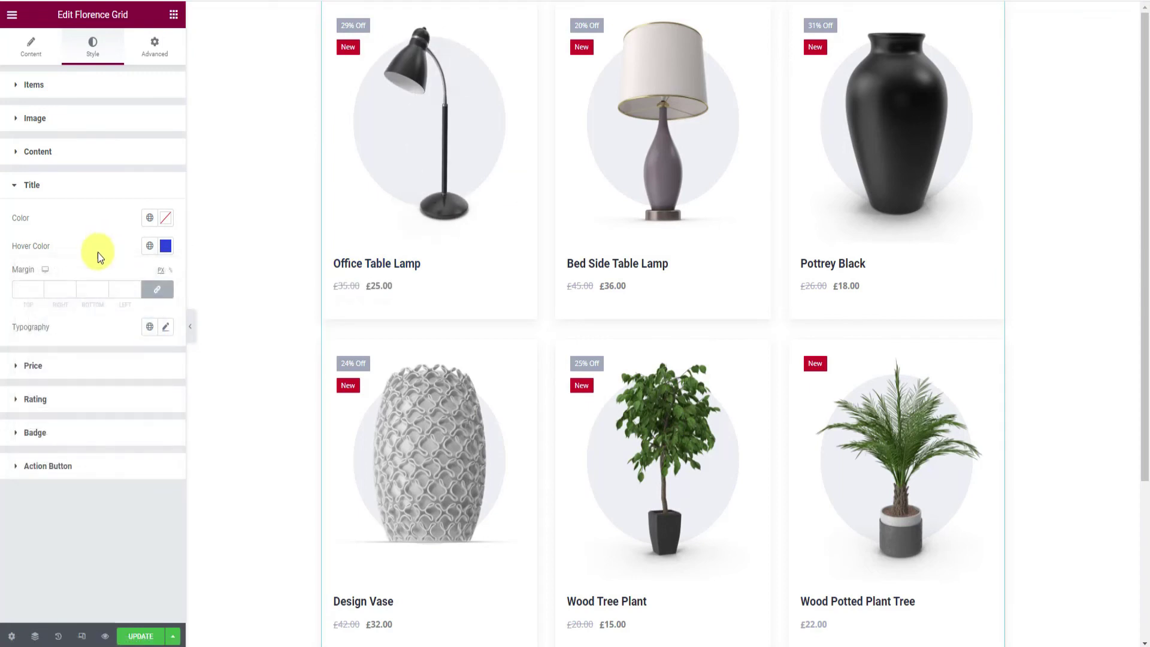
Set the Price sale colour to bright blue.
click(81, 368)
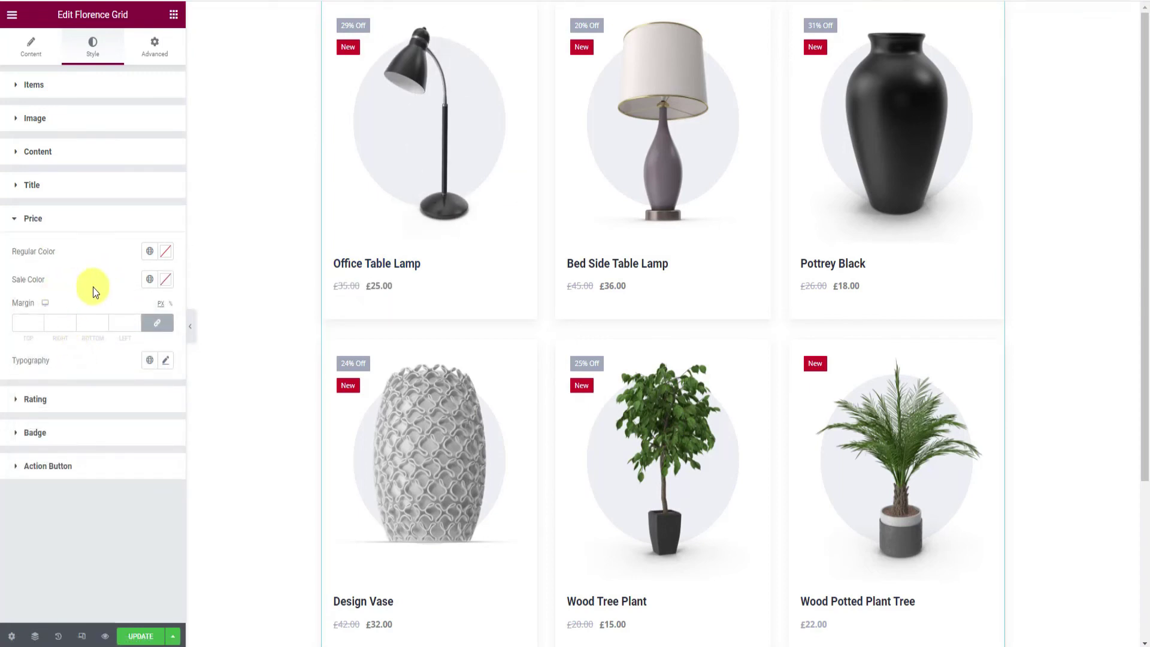
click(163, 284)
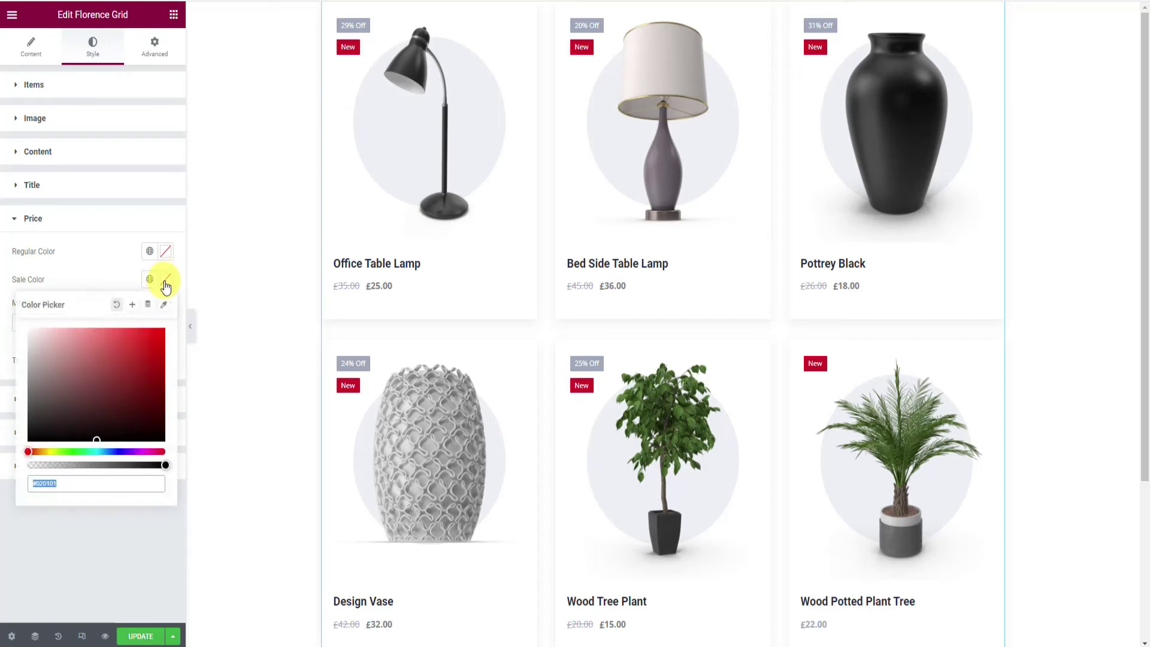
drag(130, 388, 147, 336)
click(336, 299)
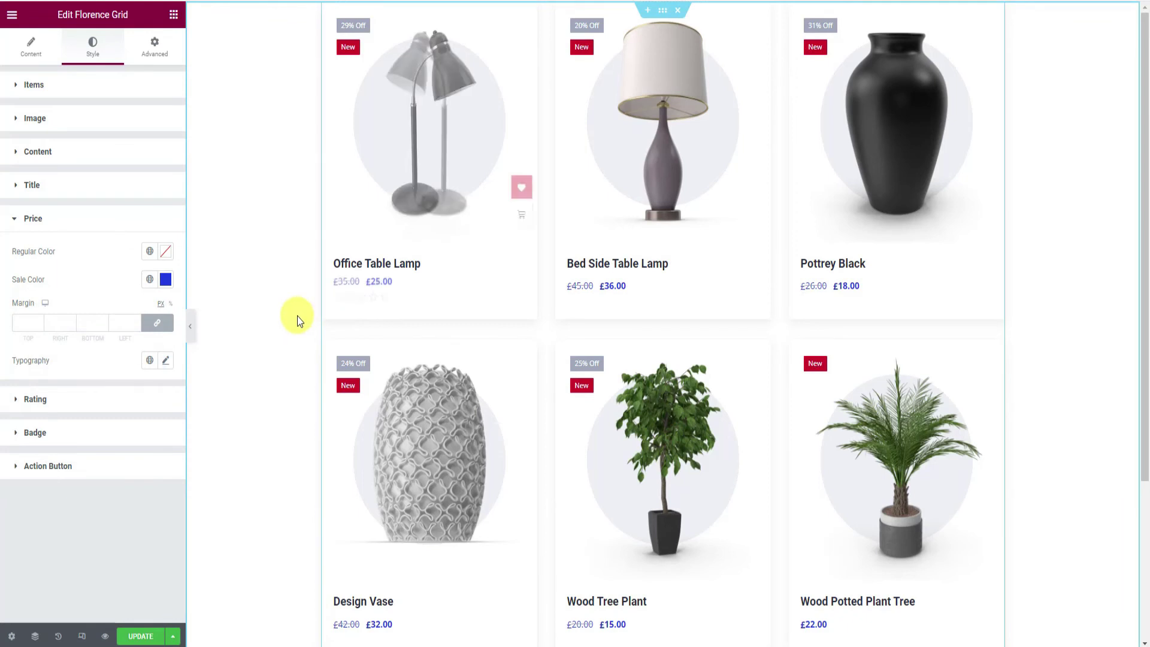
Set the Rating active star colour to golden yellow #F2C927.
click(88, 401)
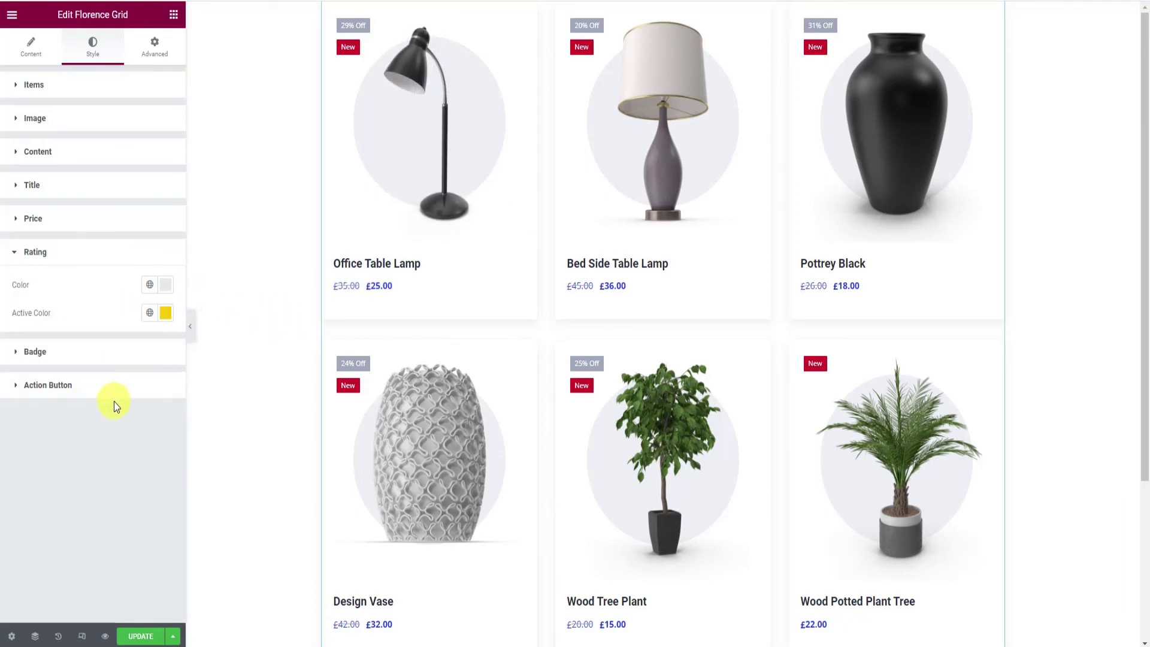
scroll(921, 540, down, 2)
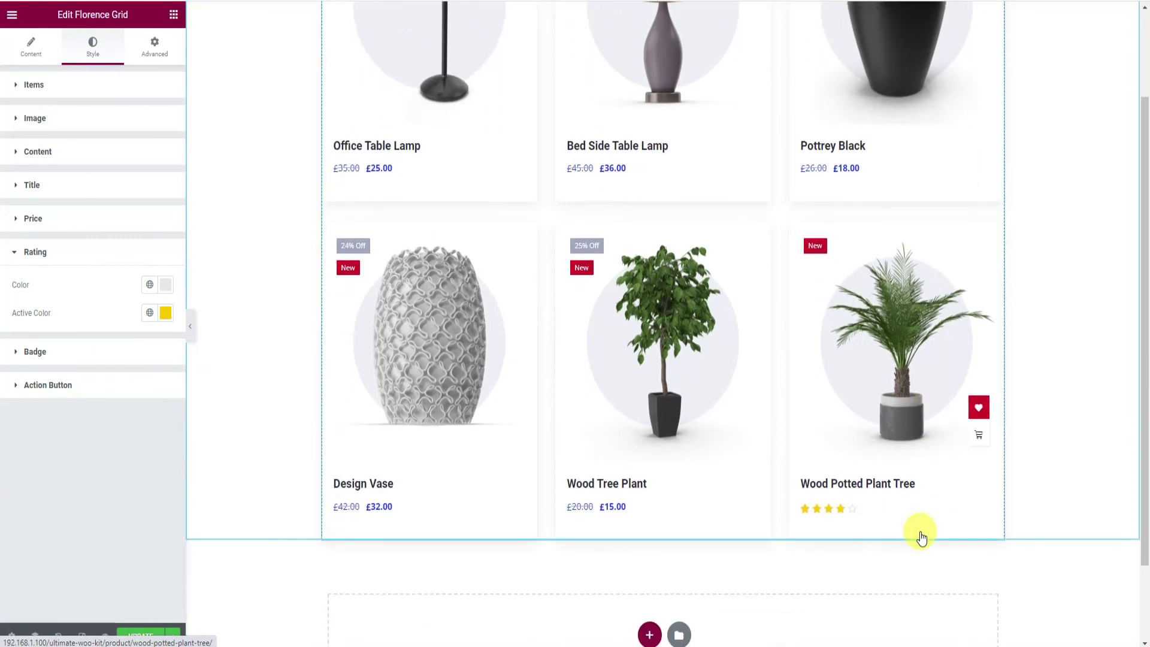
click(166, 316)
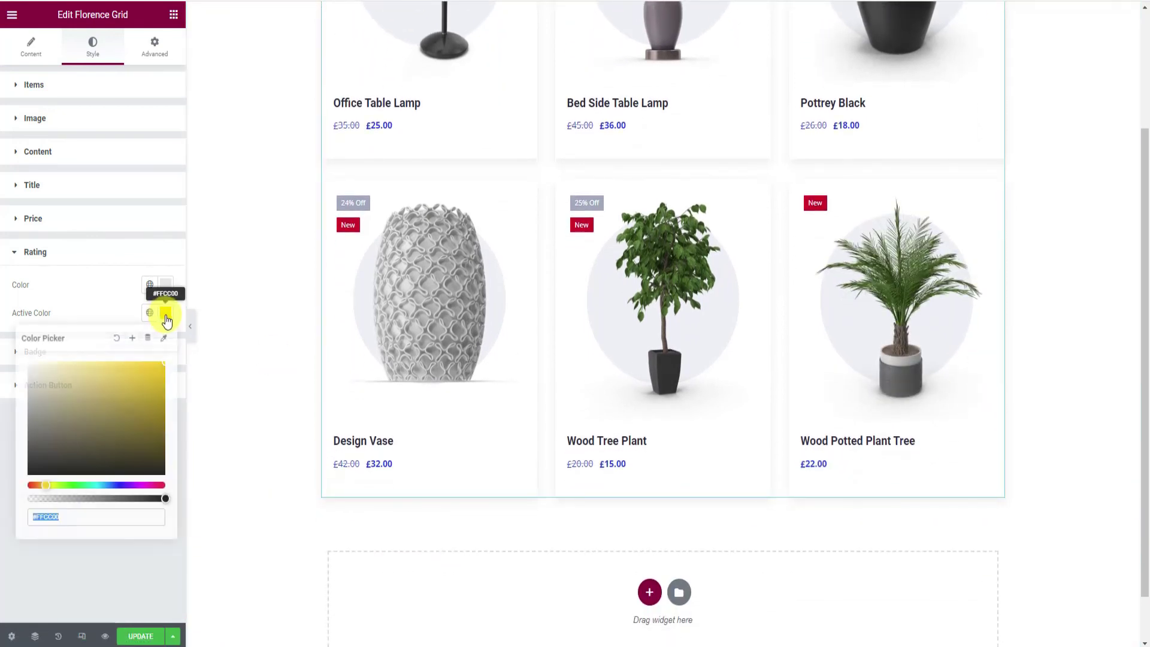
drag(156, 378, 143, 368)
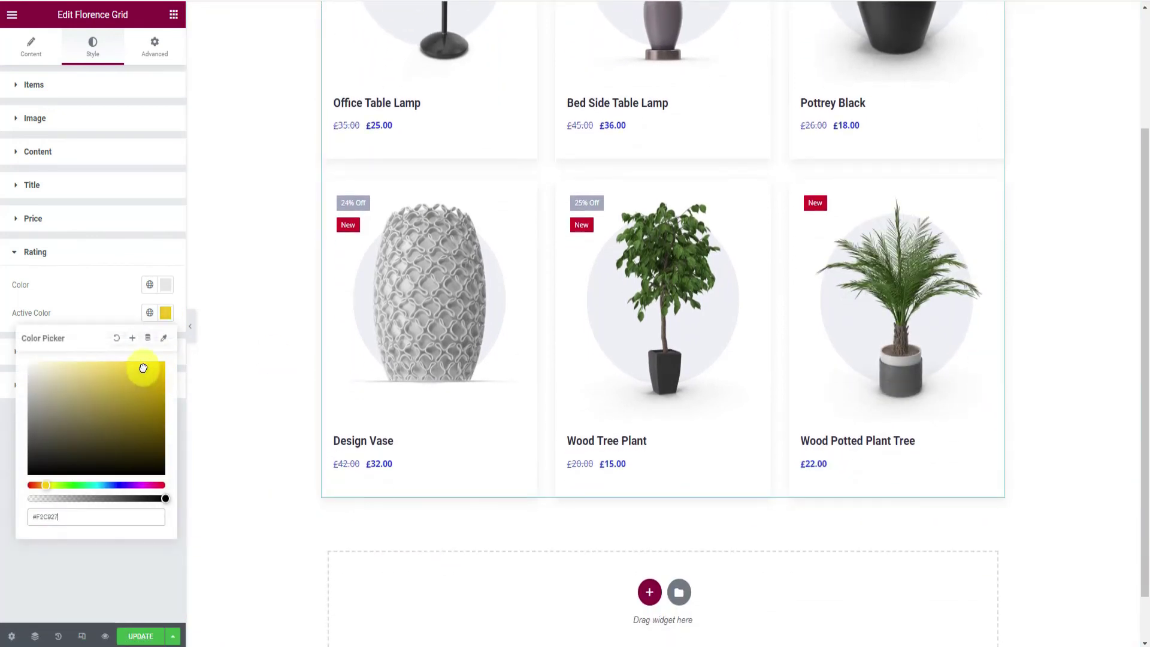
click(82, 295)
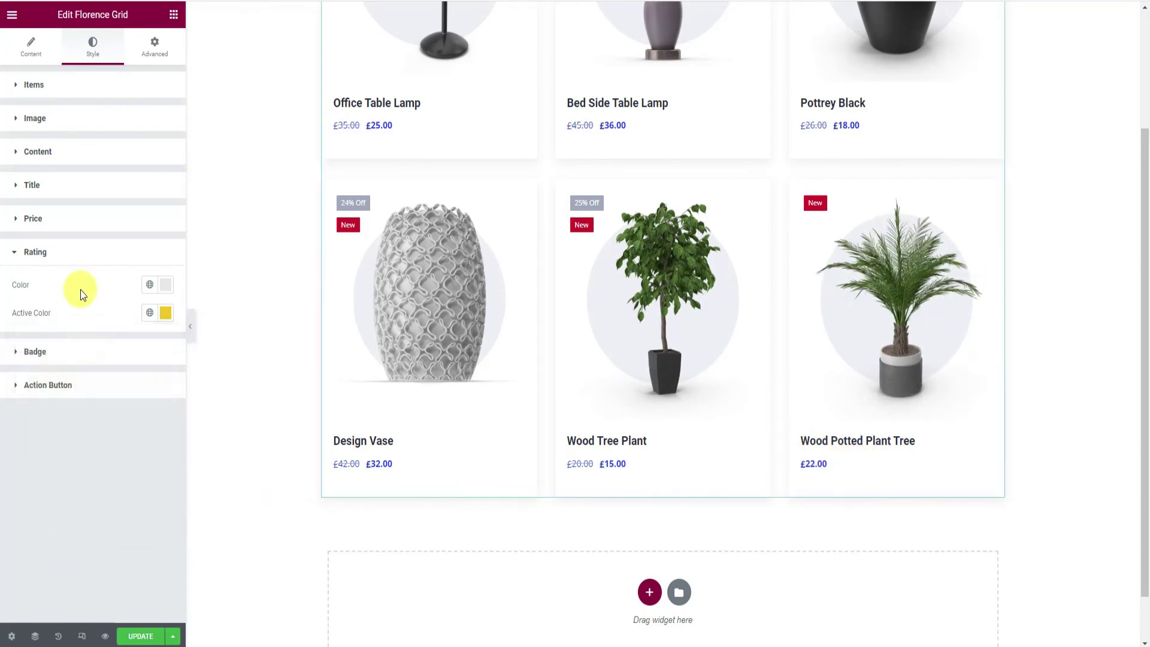
click(78, 356)
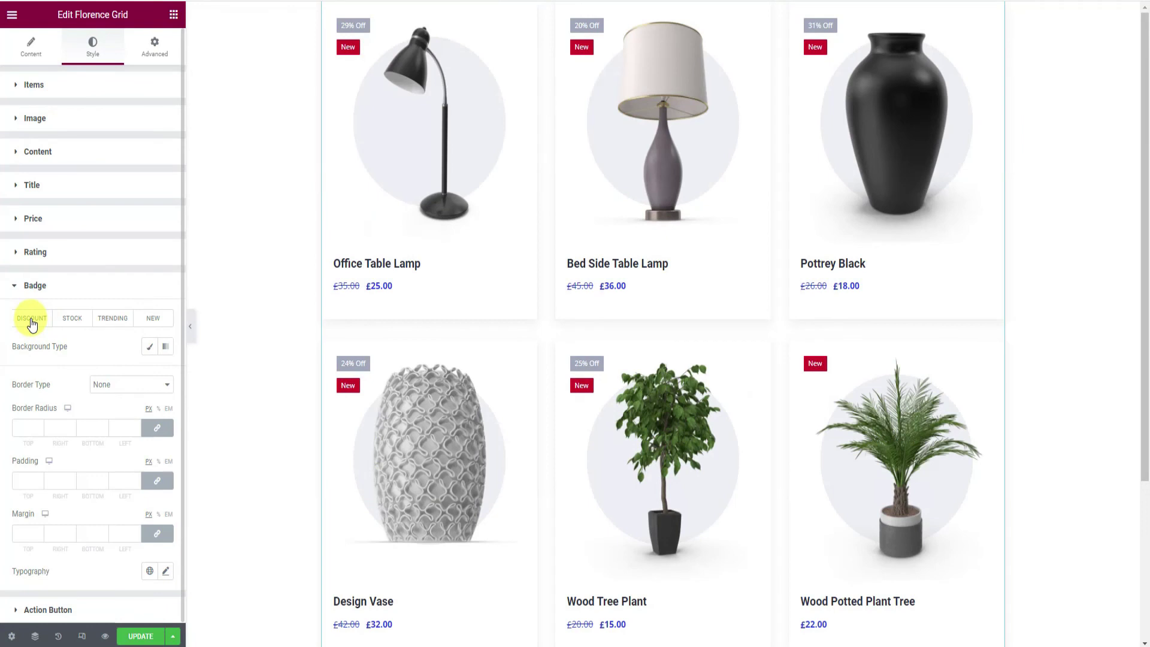
Give the Discount badge a Classic navy background colour.
click(32, 324)
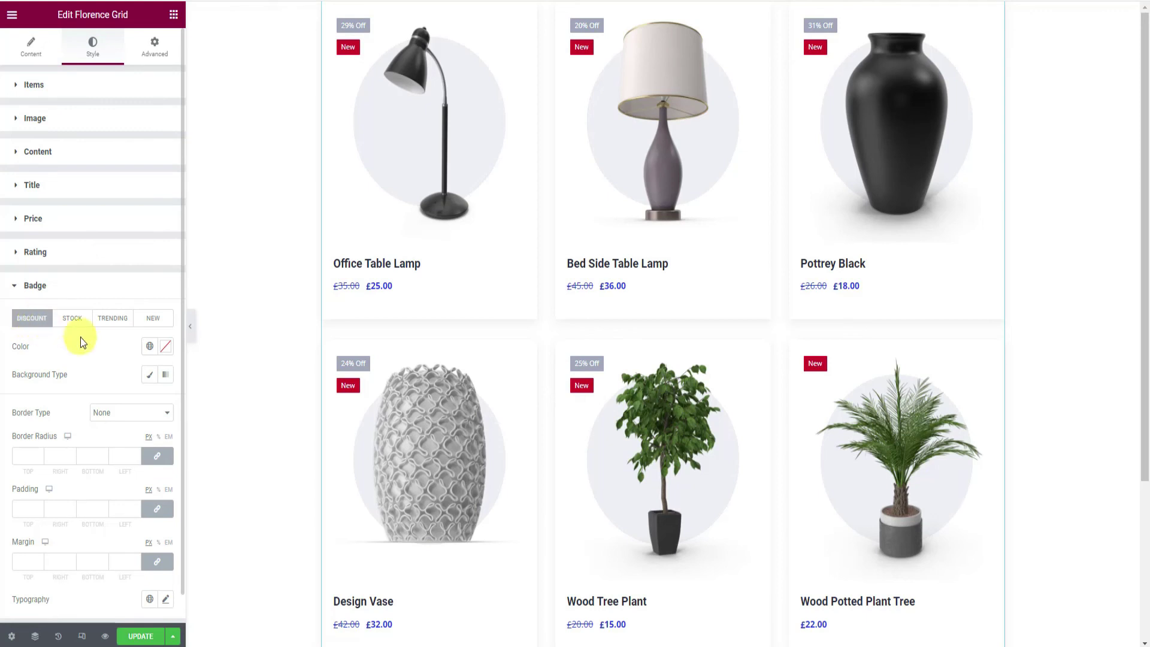
click(150, 376)
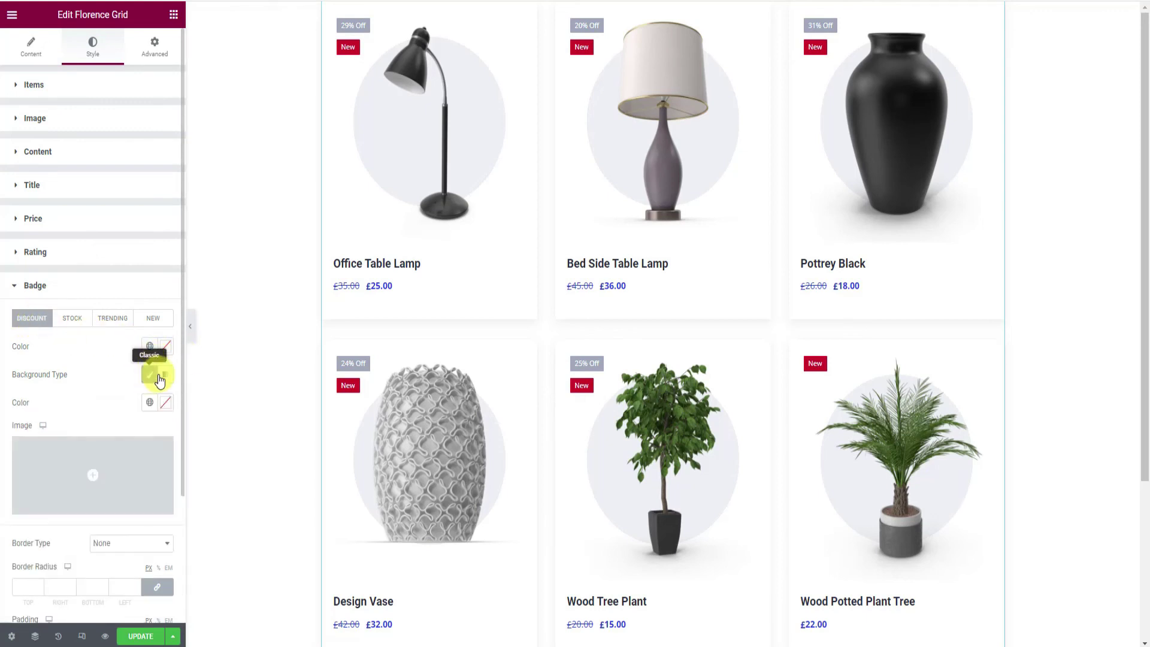
click(166, 403)
key(ctrl+v)
click(166, 403)
click(166, 346)
click(69, 344)
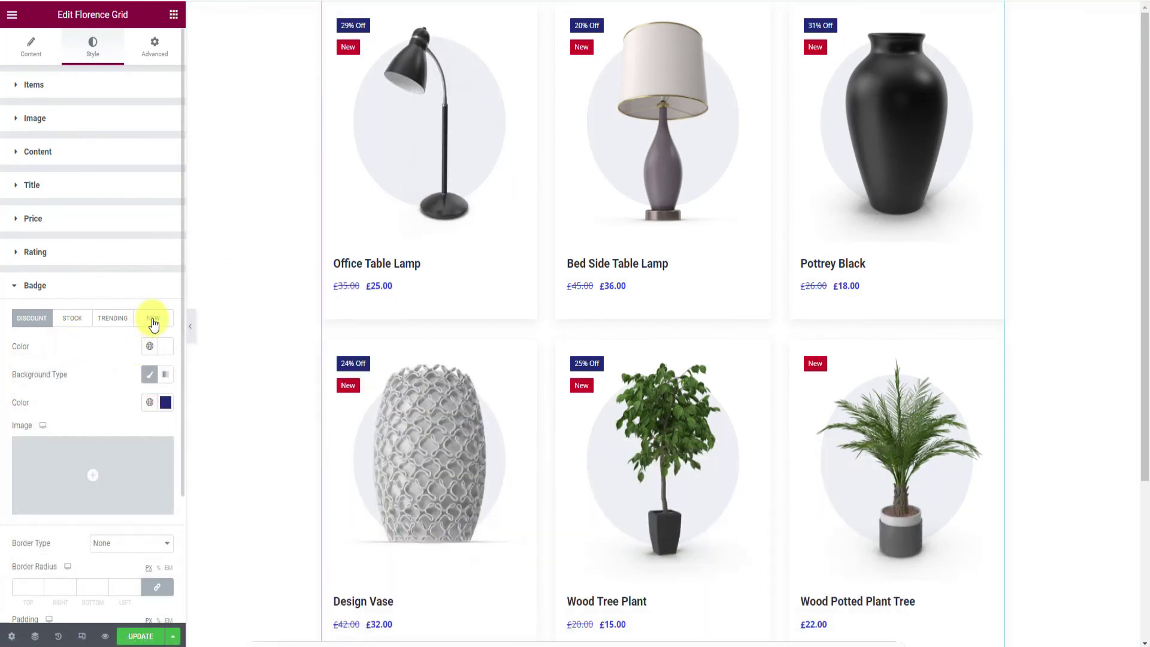
Set the New badge background colour to red.
click(153, 318)
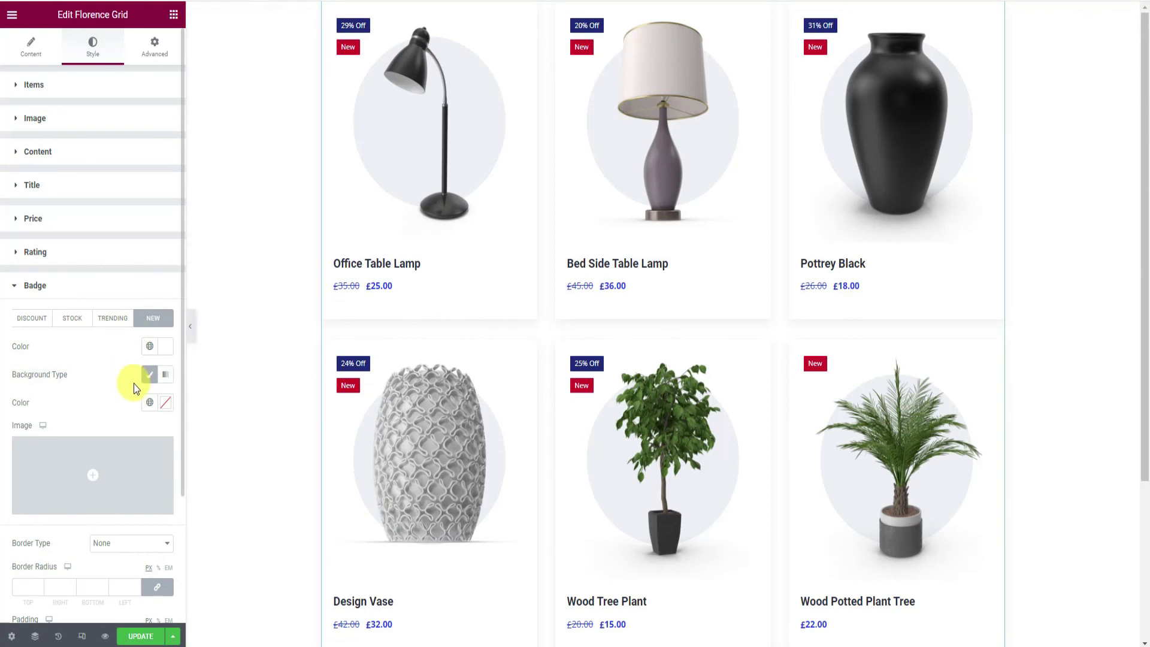
click(166, 403)
key(ctrl+v)
click(166, 403)
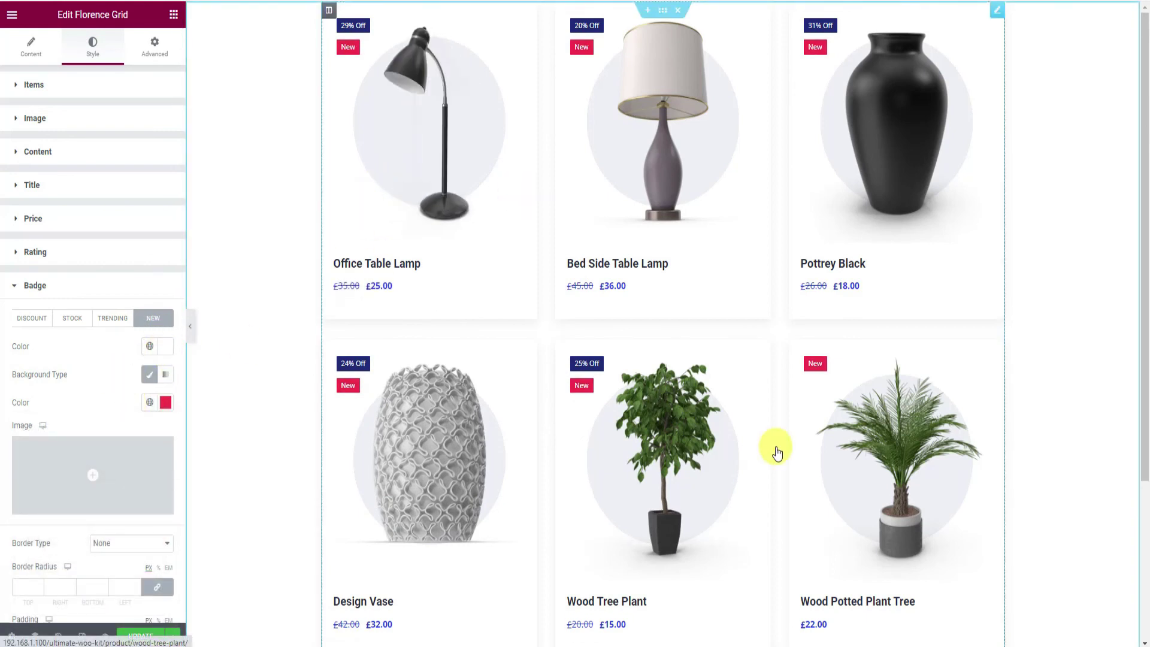
scroll(123, 291, down, 3)
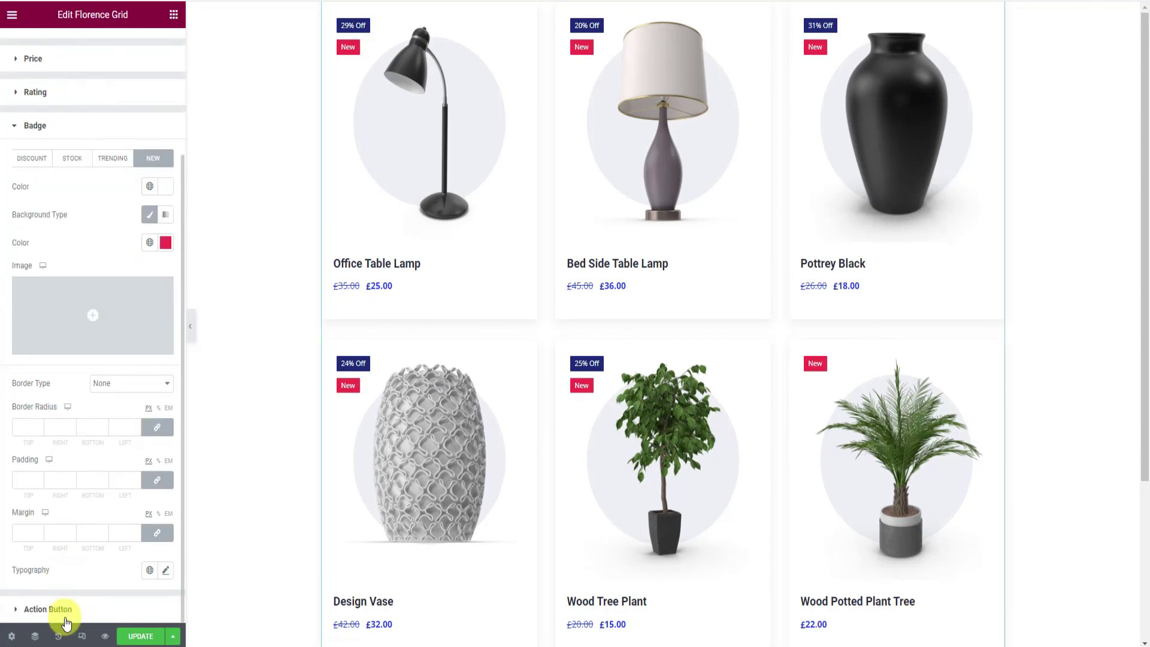
click(55, 609)
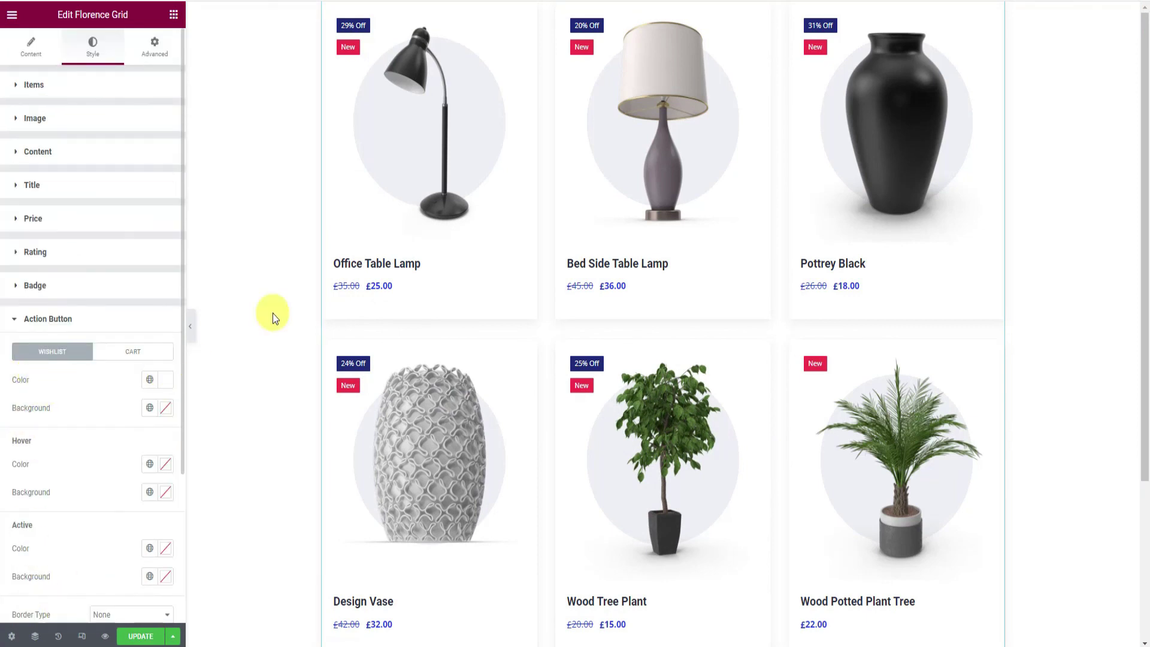
Test the wishlist button on the Office Table Lamp card, then show the cart button's style settings.
click(513, 193)
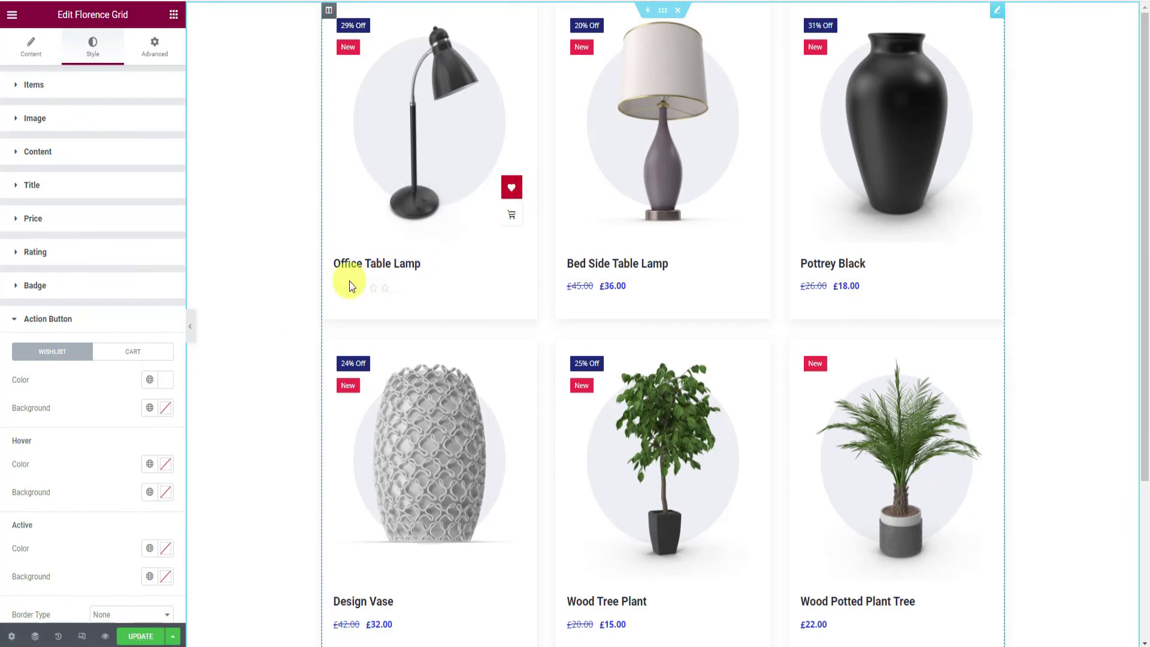
click(142, 358)
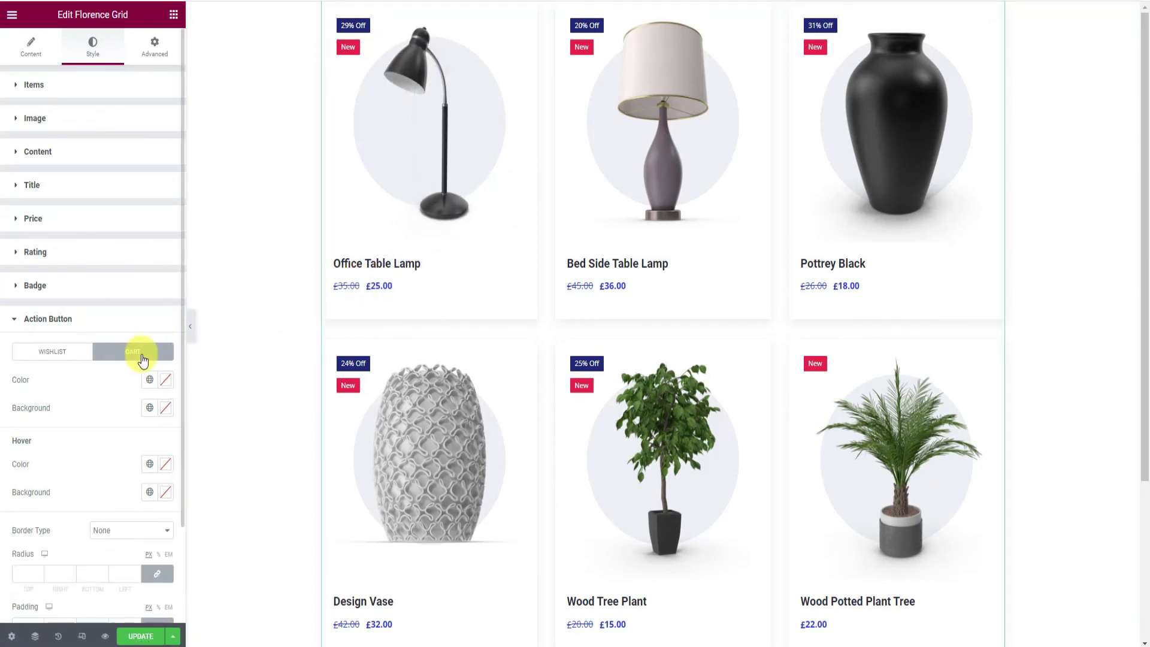